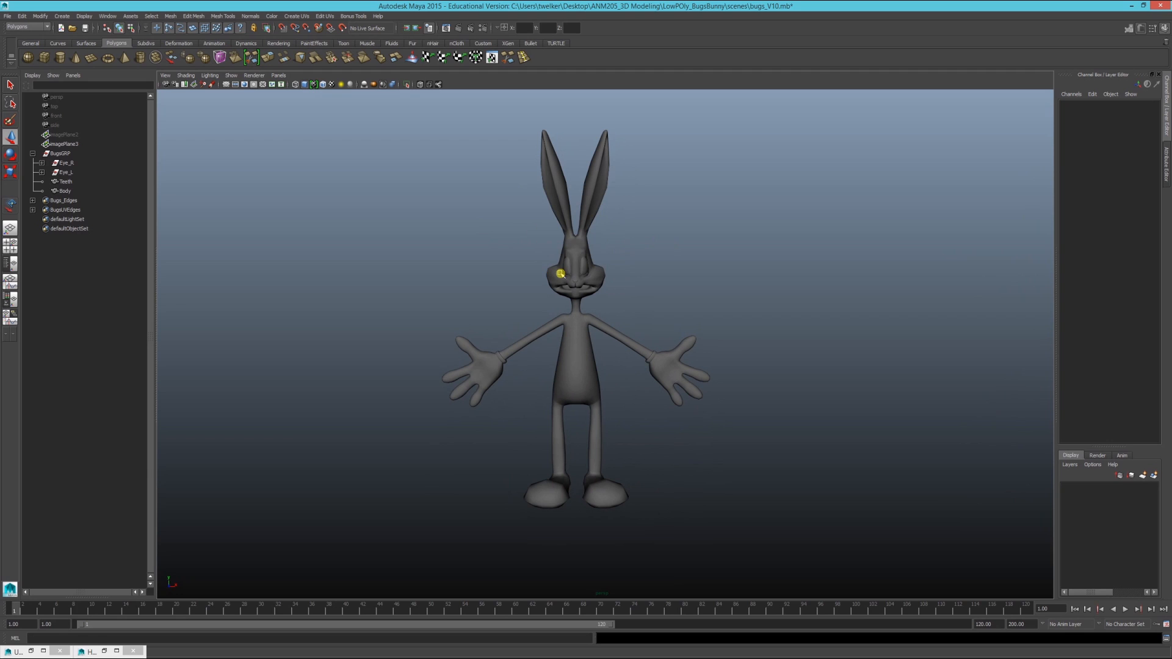
Check which renderer the perspective viewport is using.
mouse_move(504, 276)
alt+mouse_down()
mouse_move(612, 269)
mouse_move(483, 271)
mouse_move(505, 269)
mouse_move(489, 293)
alt+mouse_up()
mouse_move(672, 271)
alt+mouse_down()
mouse_move(571, 264)
mouse_move(677, 266)
mouse_move(676, 248)
mouse_move(665, 269)
alt+mouse_up()
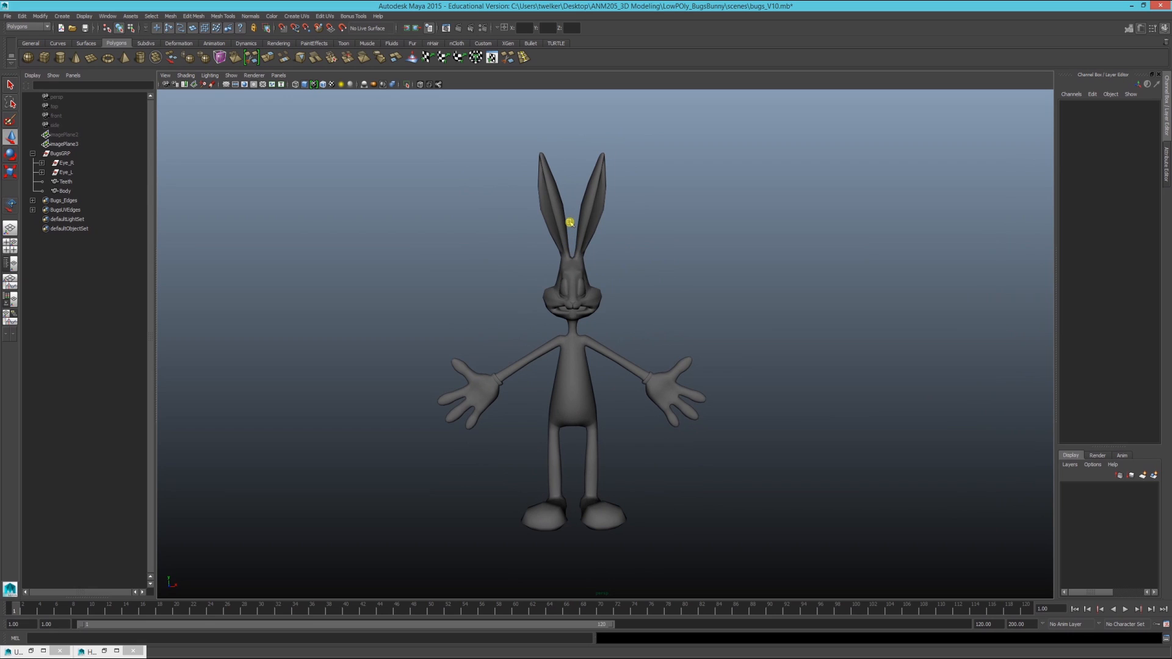
click(254, 75)
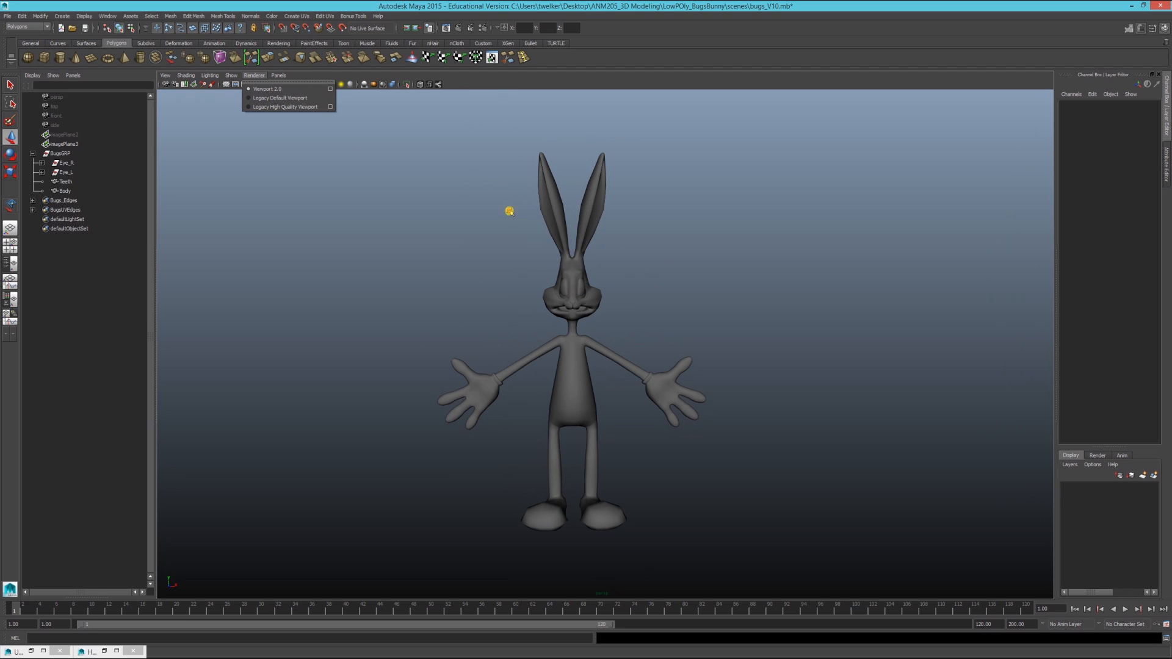
click(544, 225)
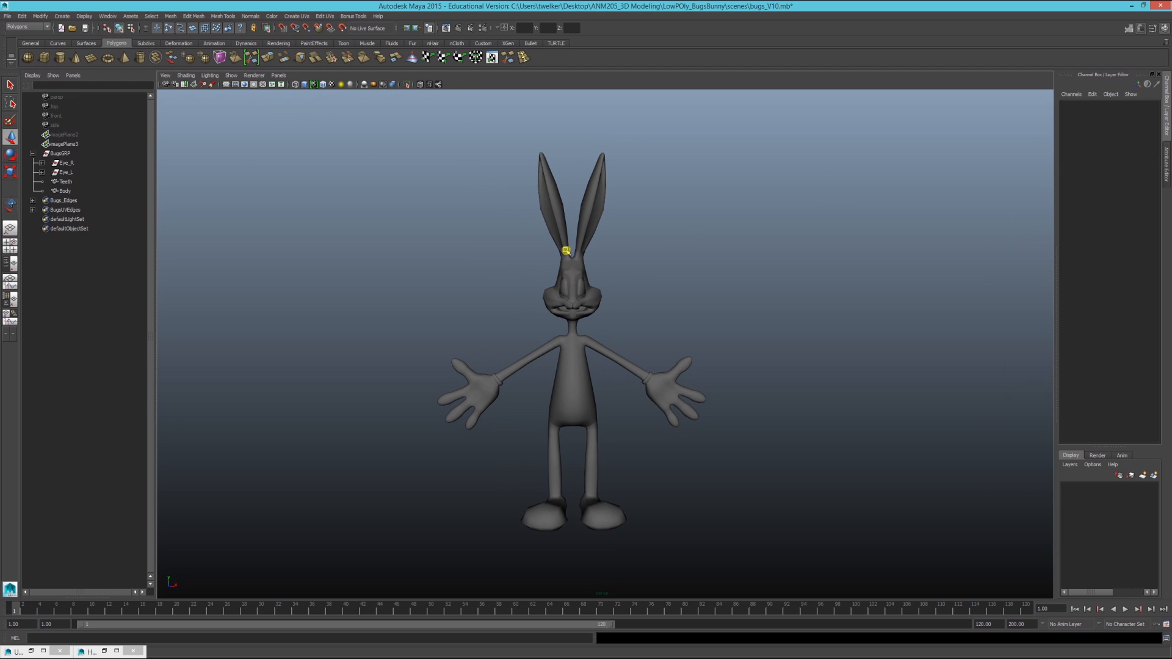
alt+drag(624, 268, 565, 292)
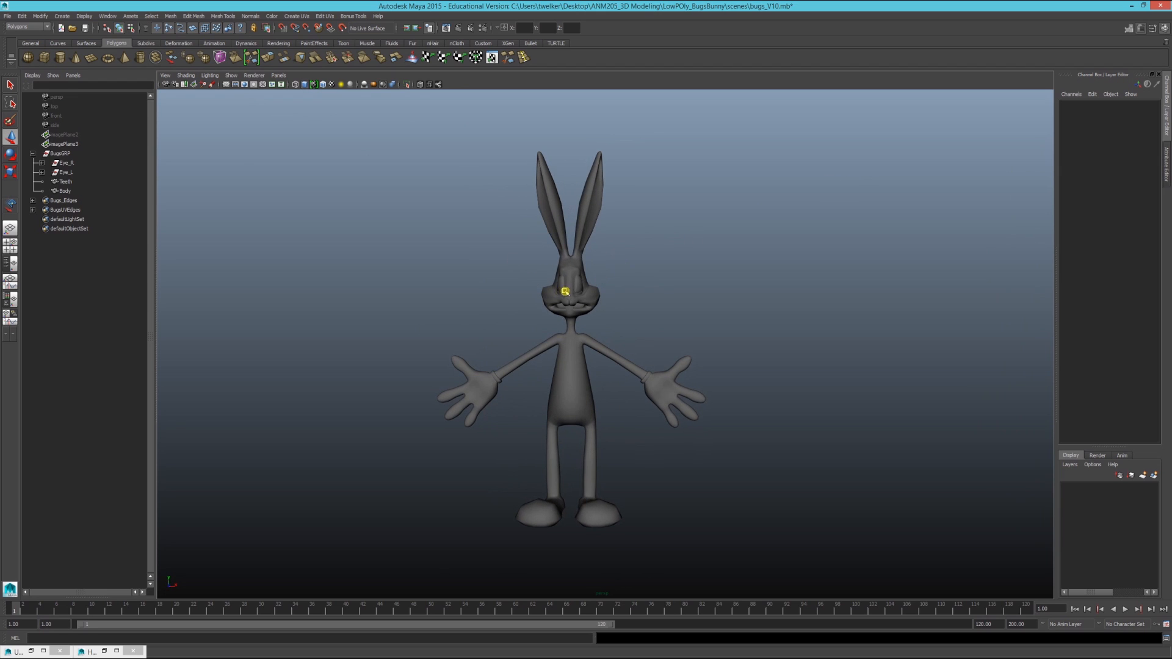
Turn on wireframe on shaded in the viewport and inspect the character's edge flow up close.
click(324, 85)
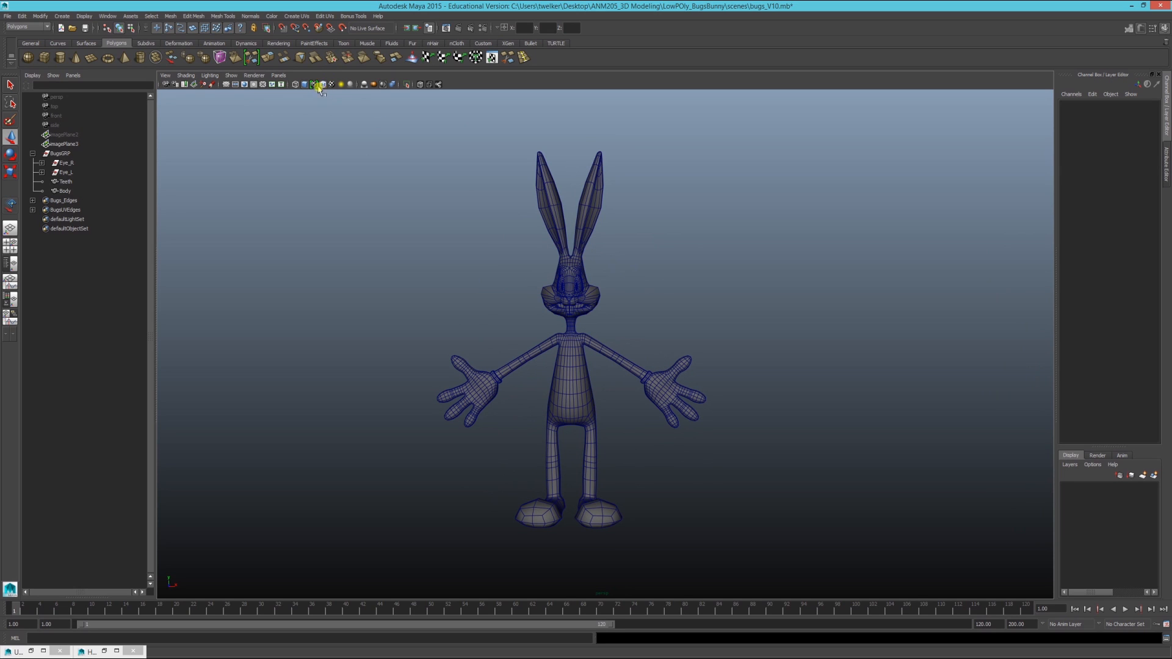
alt+drag(566, 279, 612, 291)
alt+middle_drag(612, 291, 620, 294)
scroll(624, 297, up, 2)
scroll(620, 293, down, 2)
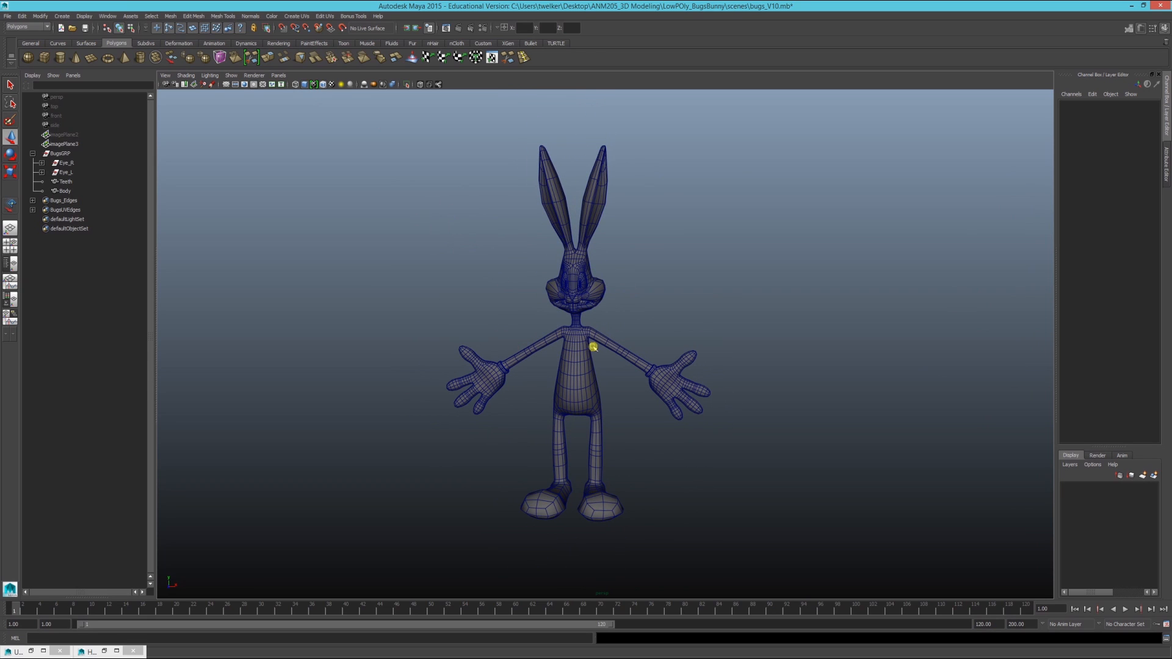
scroll(531, 232, up, 2)
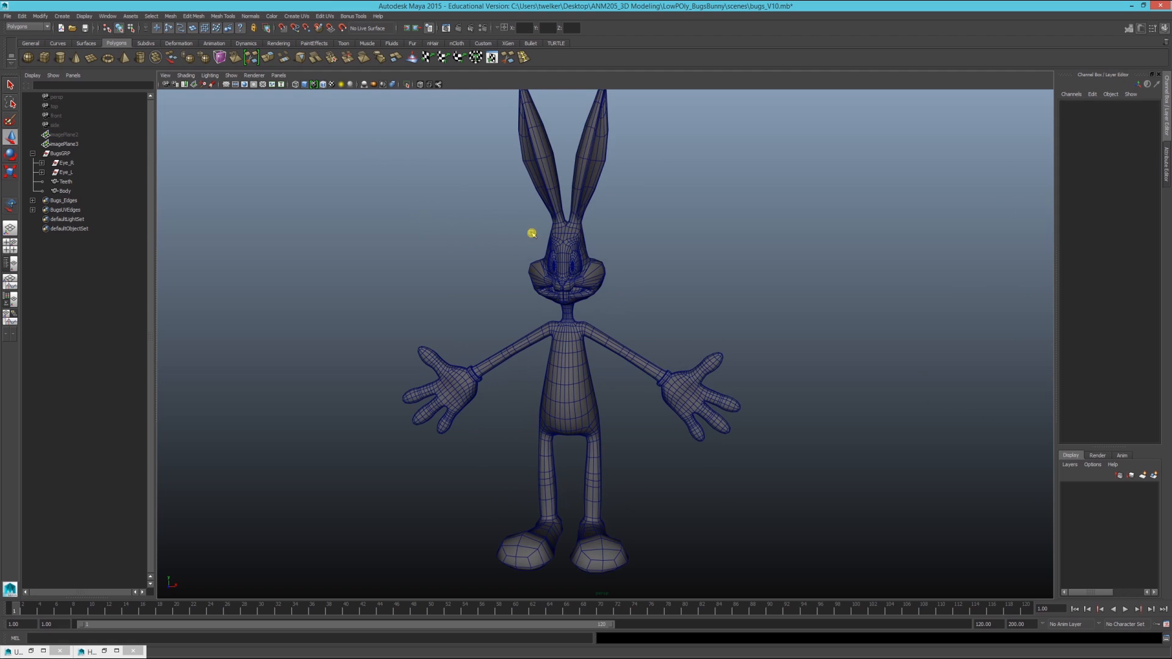
scroll(445, 195, down, 1)
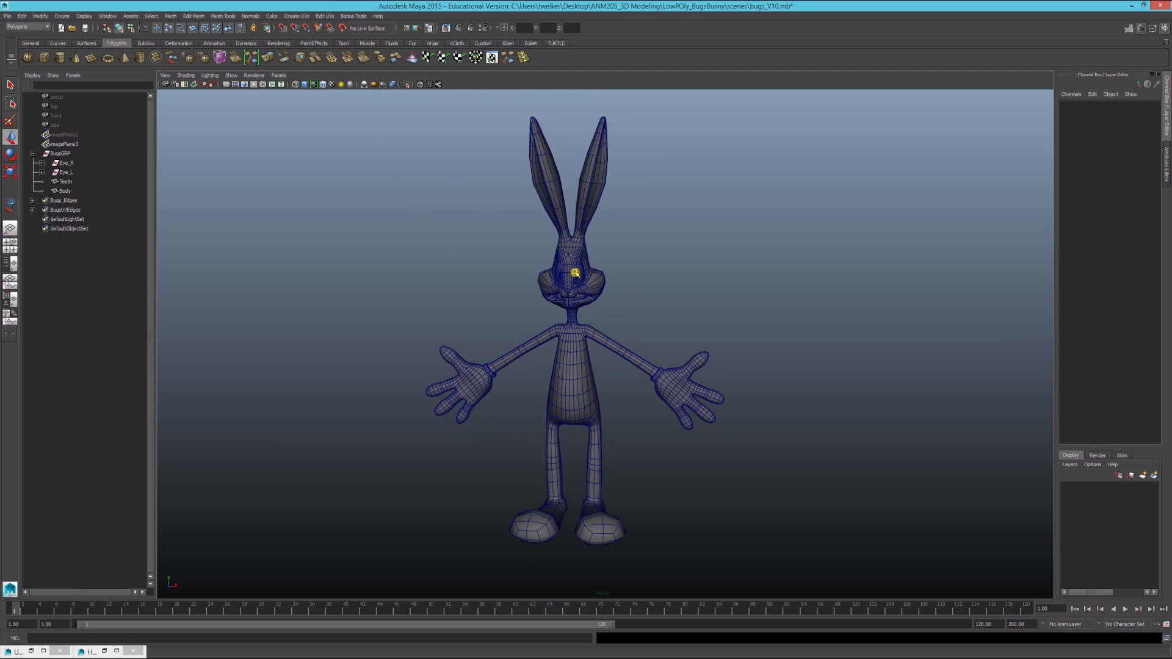
scroll(601, 253, up, 3)
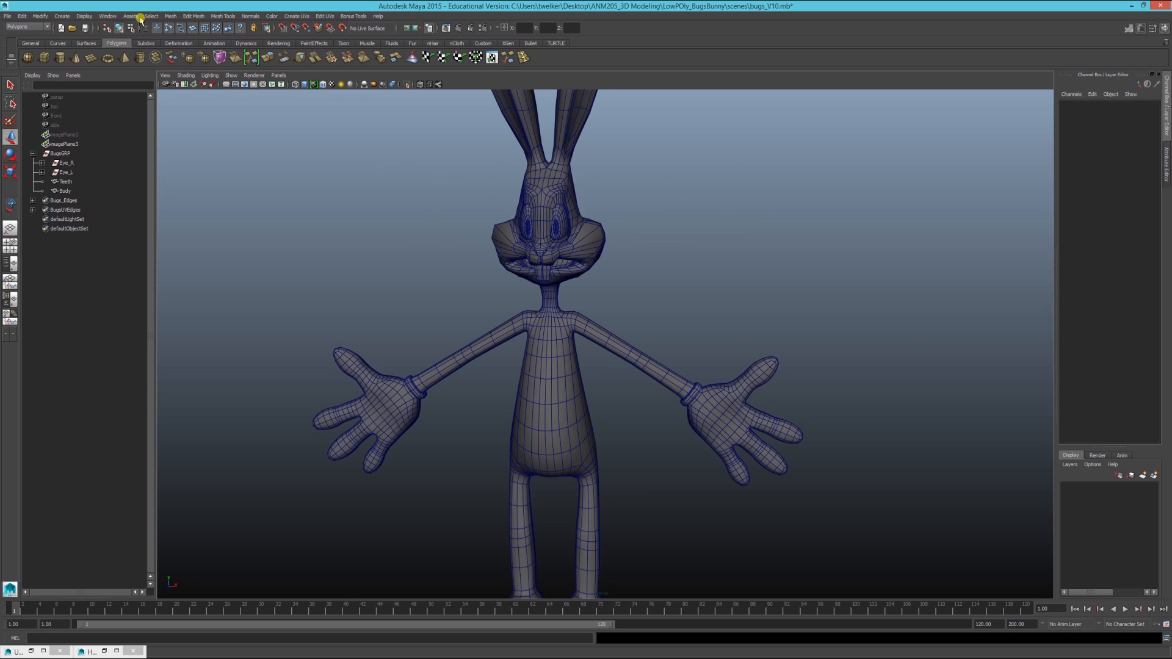
In the Color Settings, set the 3D Views Gradient Top and Gradient Bottom to white.
click(108, 16)
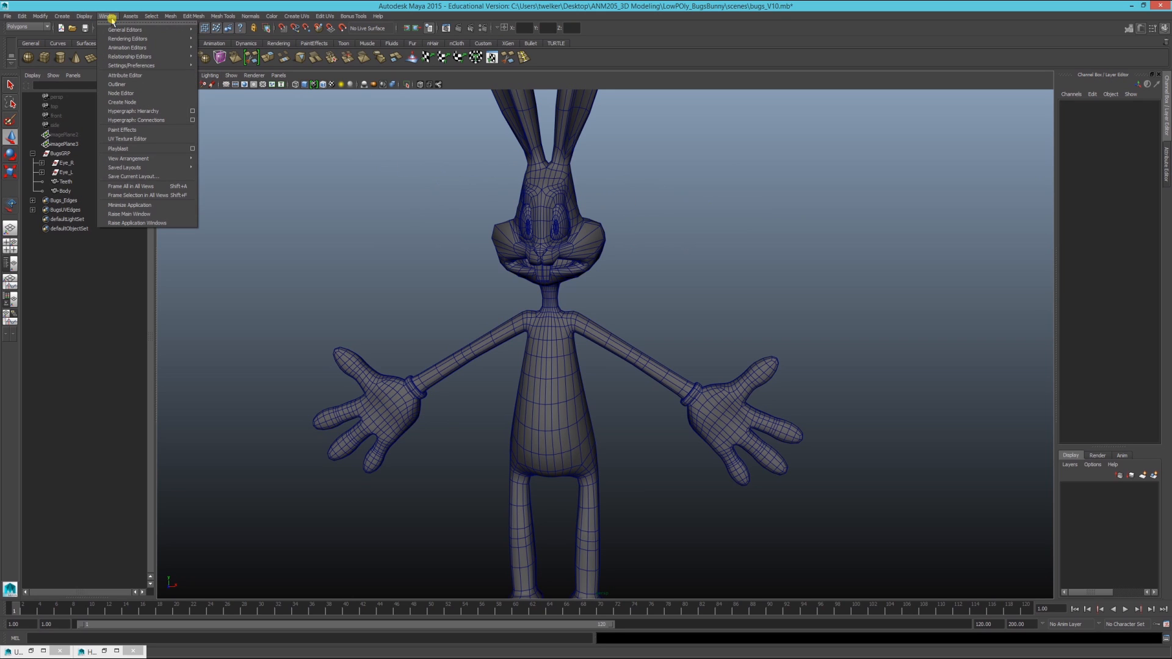
mouse_move(153, 66)
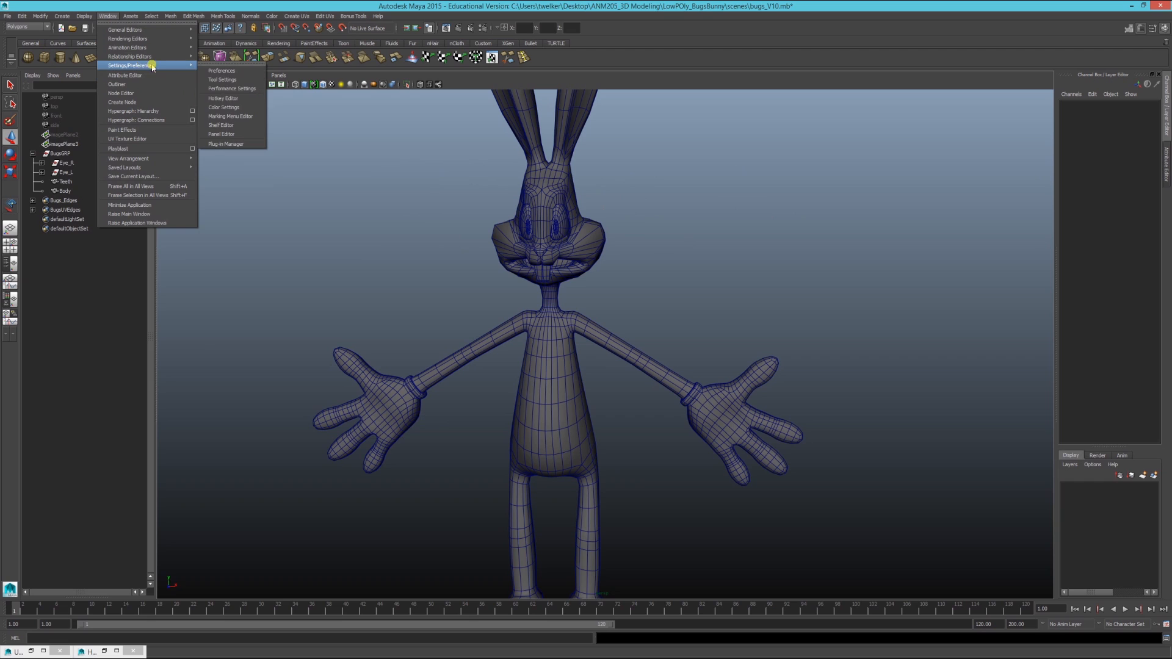
click(232, 108)
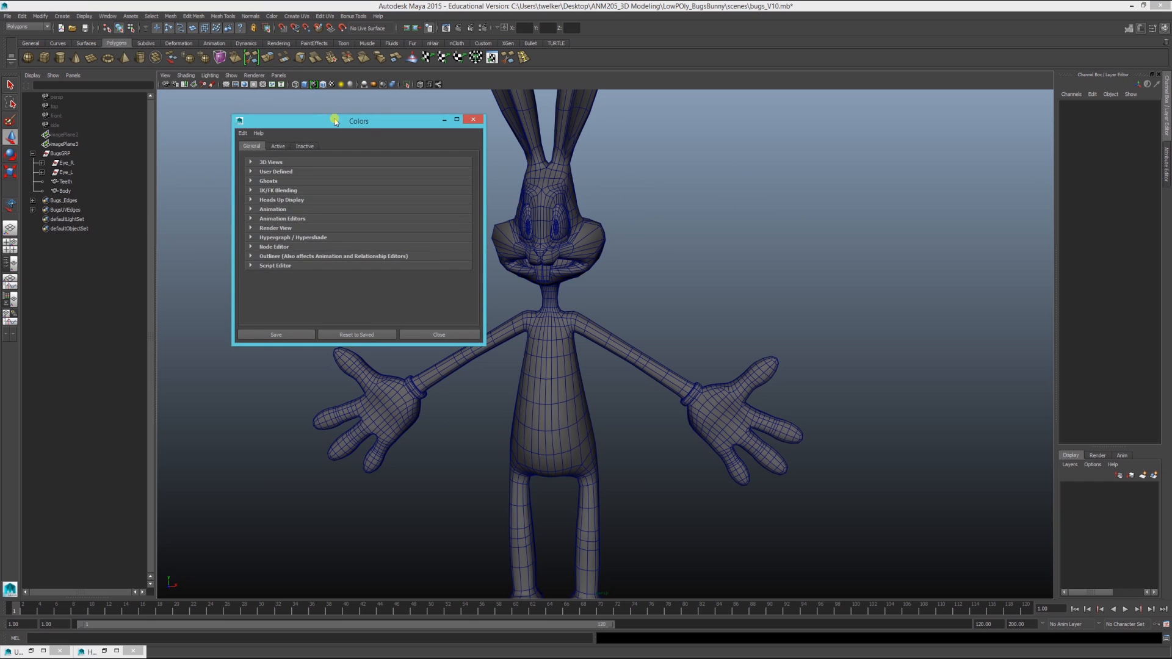
drag(342, 120, 318, 82)
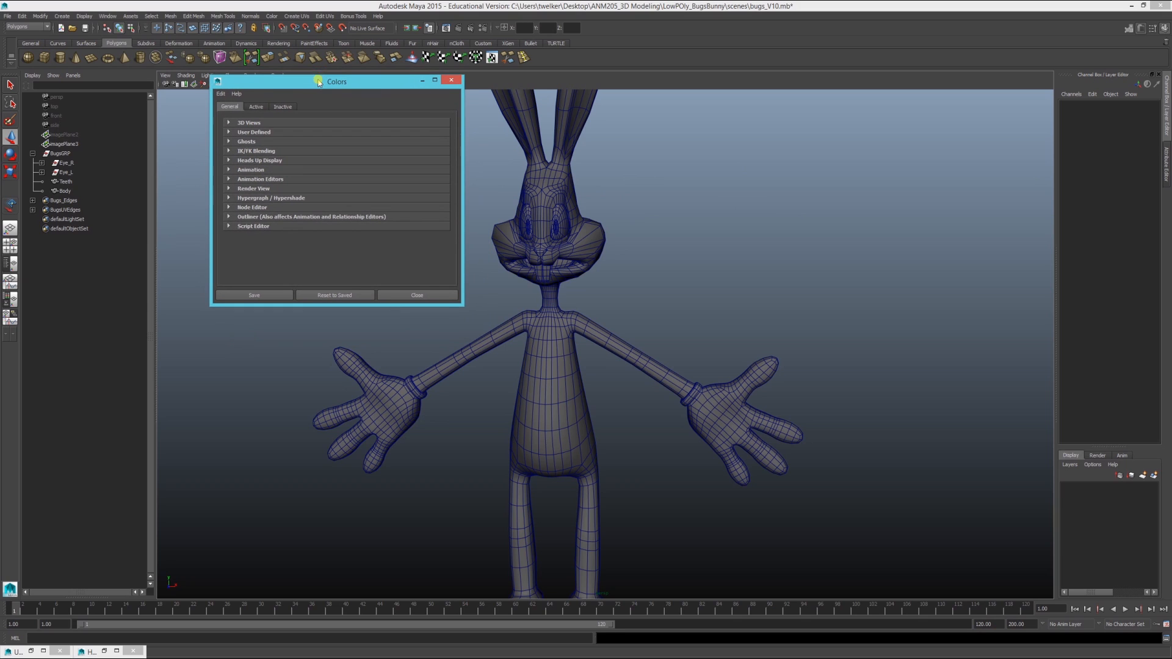
click(229, 124)
drag(414, 140, 443, 141)
drag(348, 148, 444, 145)
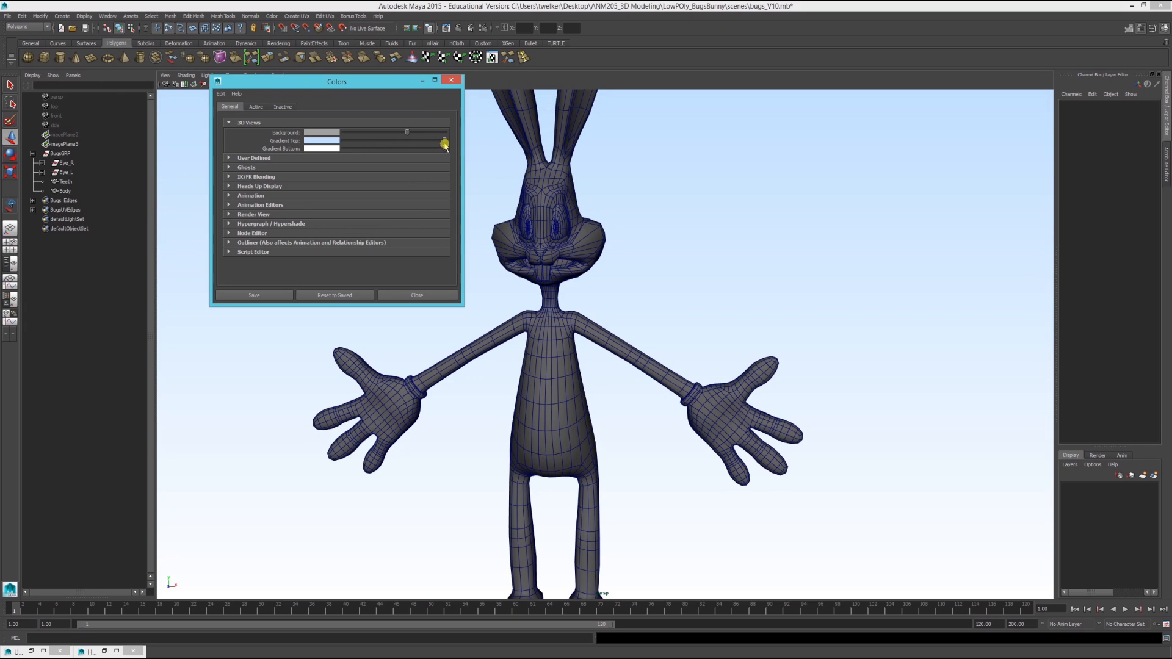
click(327, 144)
drag(290, 164, 260, 162)
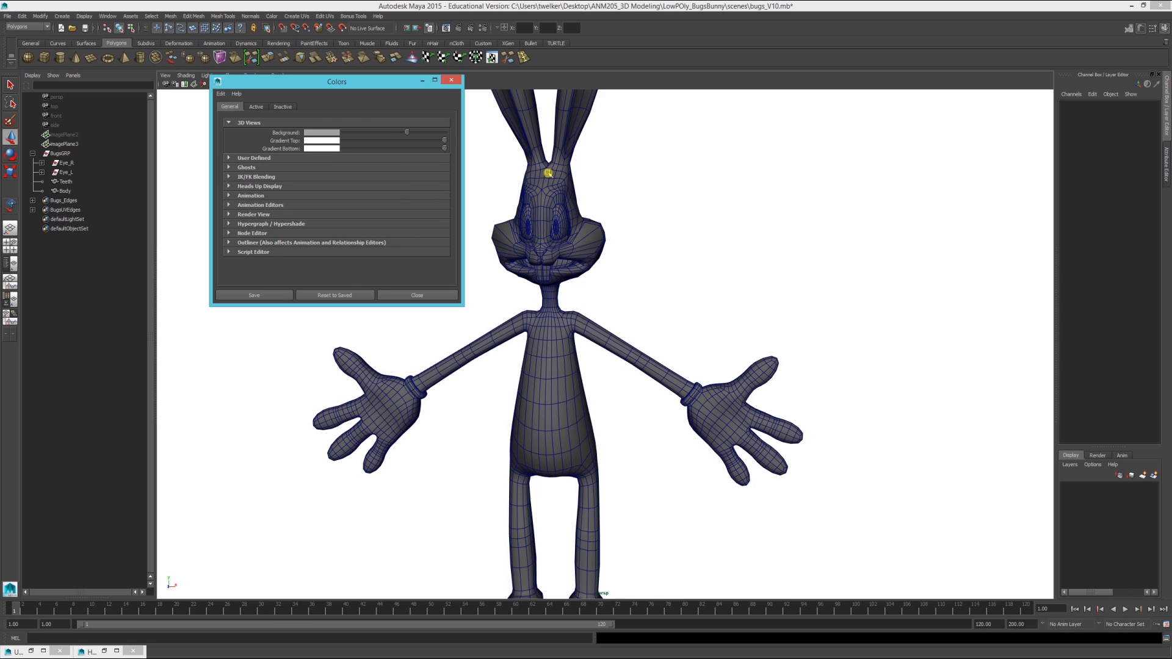
Set the inactive Polygon surfaces colour to black and save the colour settings.
click(283, 108)
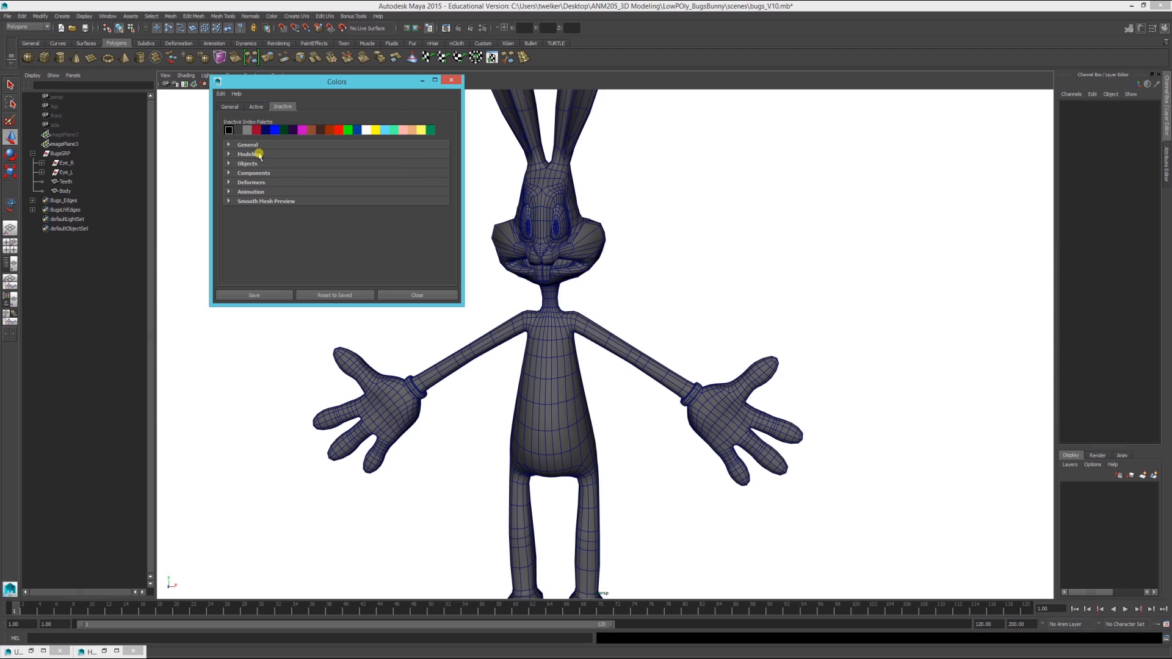
click(229, 164)
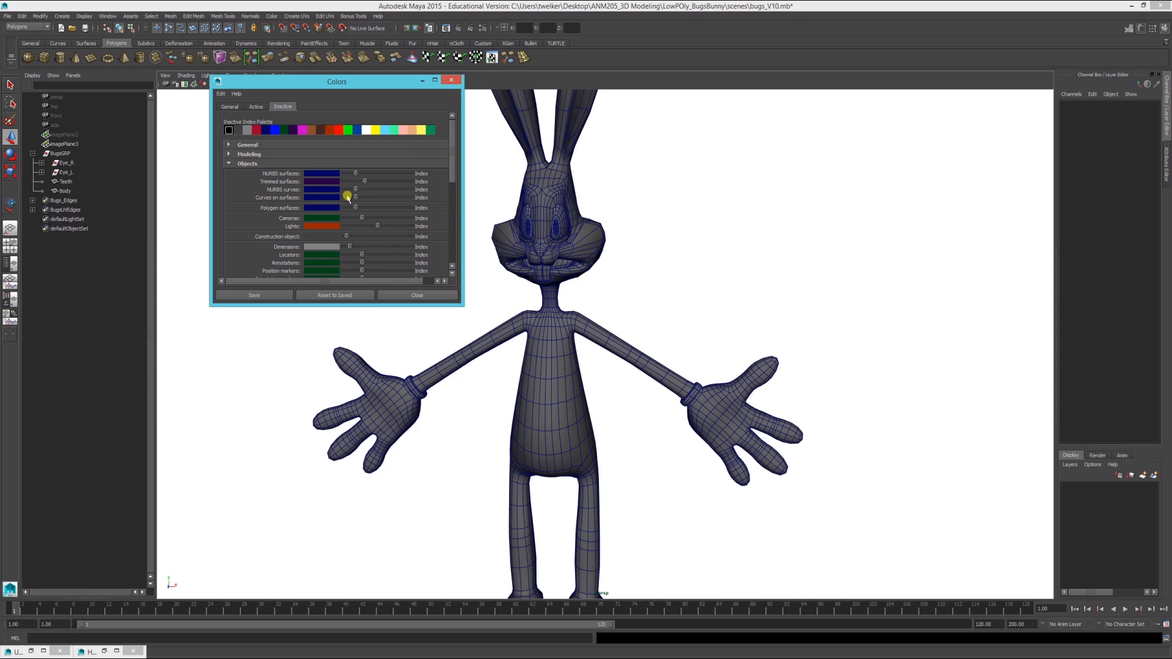
drag(356, 198, 334, 208)
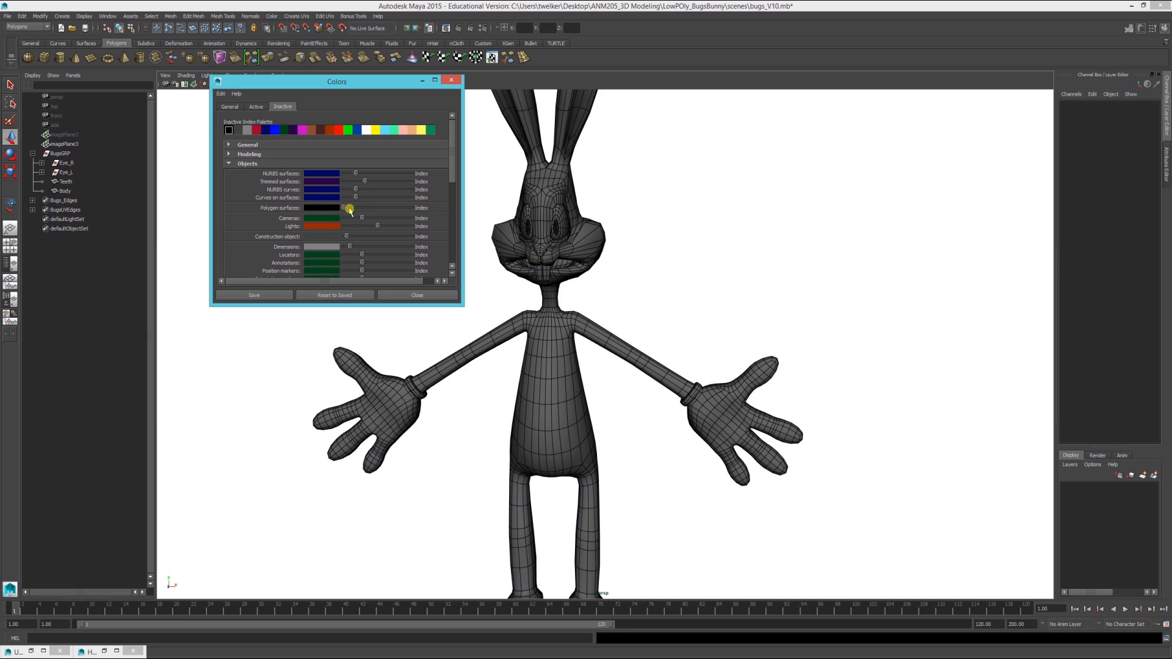
mouse_move(347, 208)
mouse_down()
mouse_move(401, 206)
mouse_move(343, 208)
mouse_up()
click(266, 296)
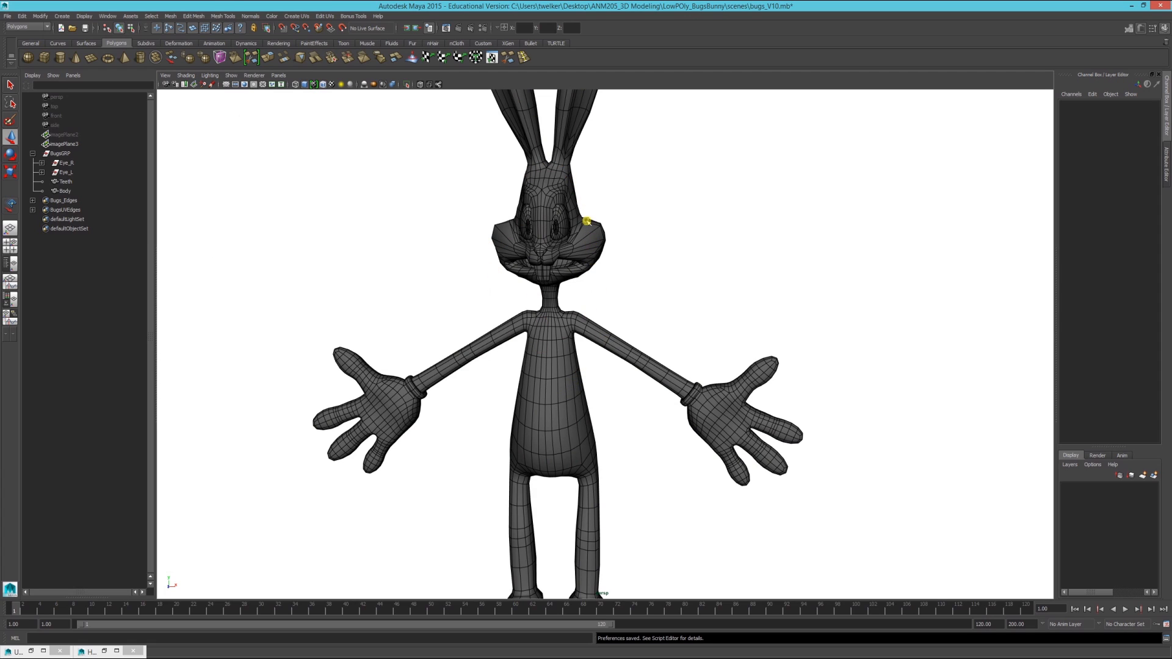
Select the whole character, including body, teeth and both eyes, and open the Hypershade.
click(585, 267)
ctrl+shift+drag(535, 238, 624, 301)
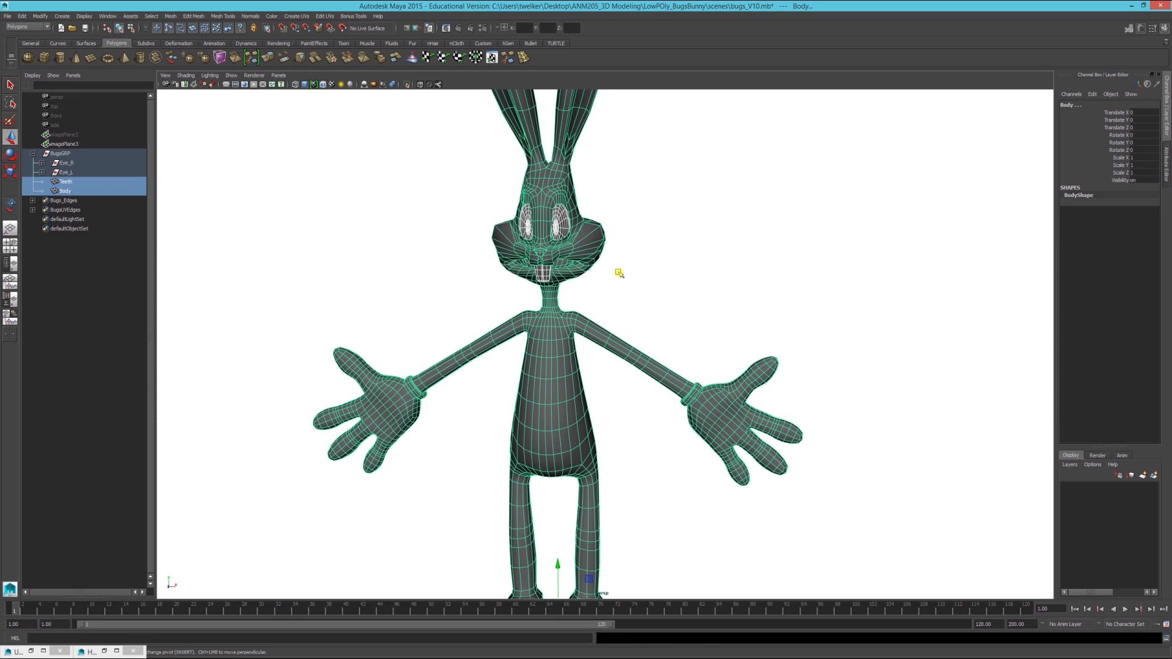
click(103, 651)
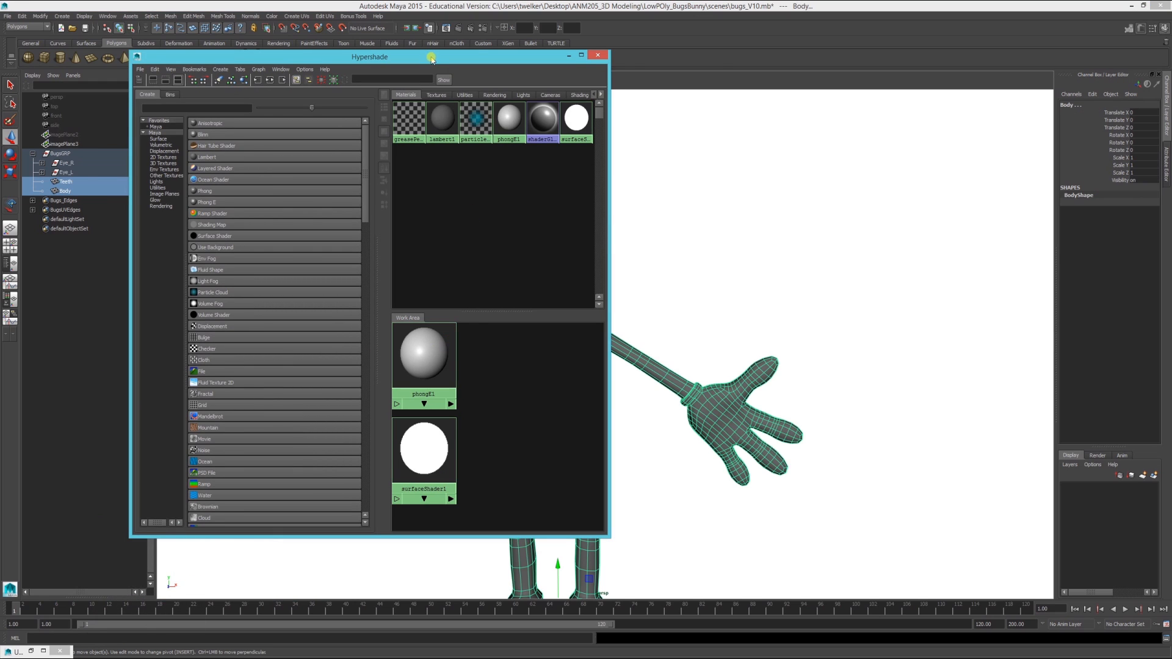
drag(431, 58, 541, 42)
Assign the existing white surfaceShader1 material to the selected character meshes.
click(561, 357)
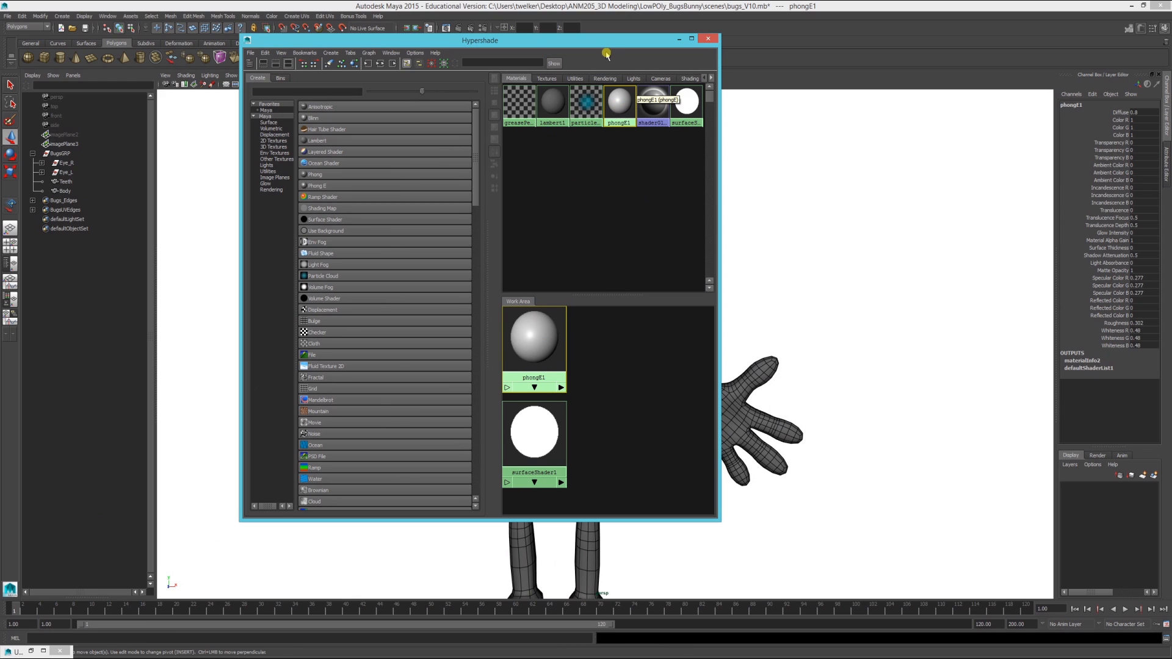
drag(521, 38, 263, 27)
middle_drag(510, 175, 588, 233)
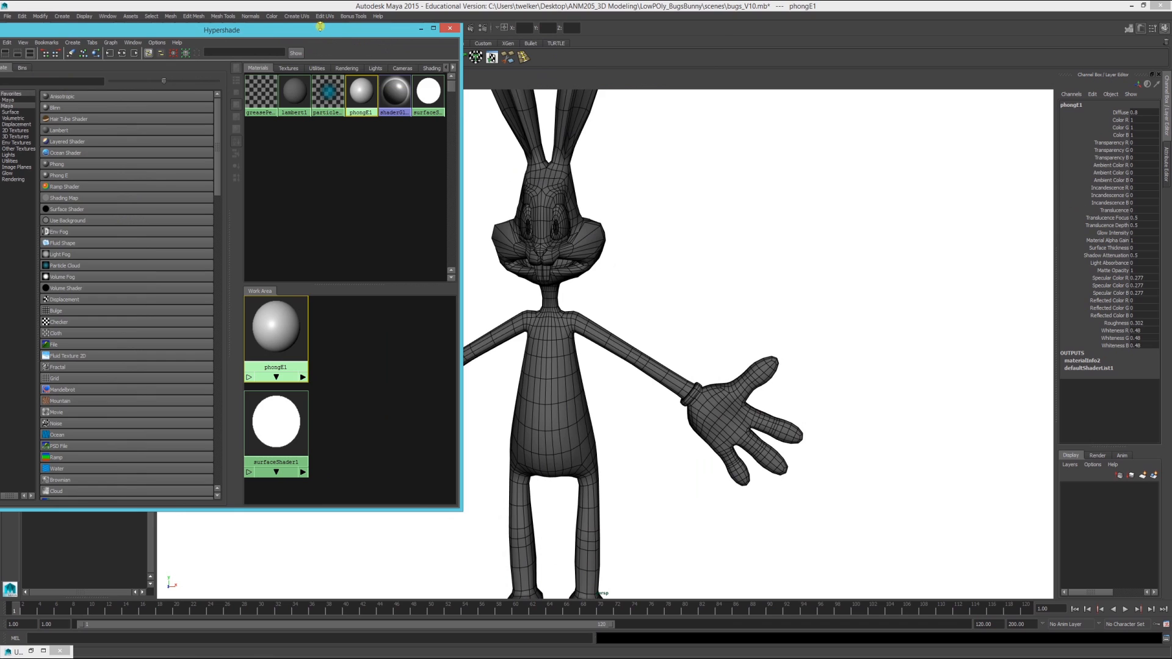
drag(342, 30, 553, 42)
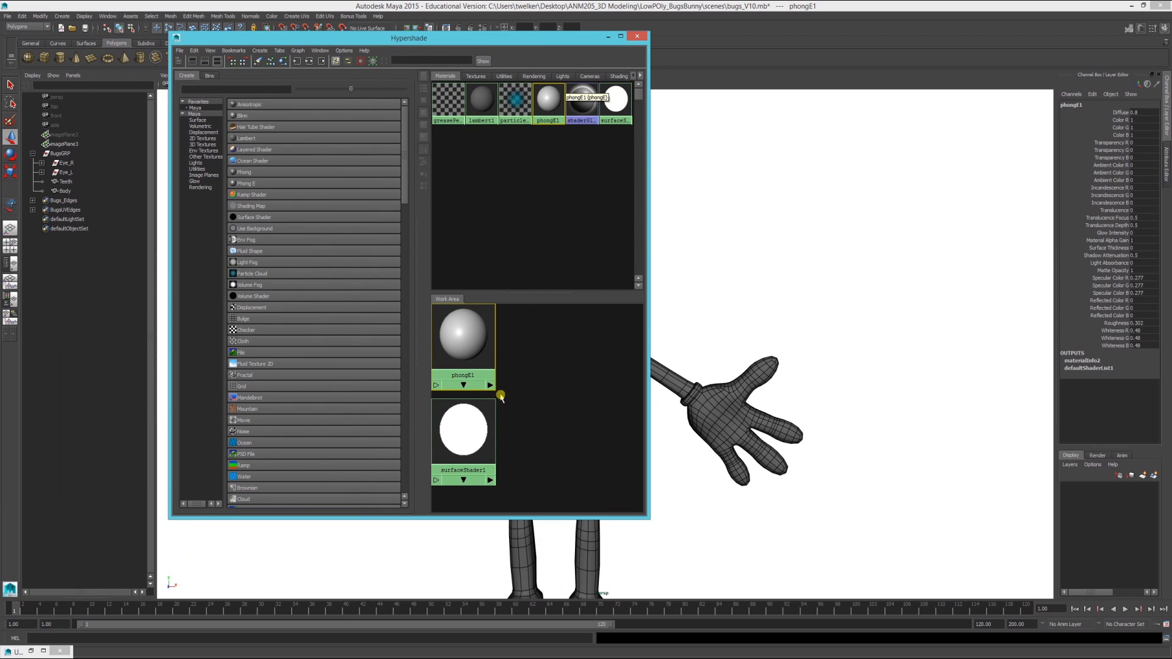
click(468, 426)
drag(427, 38, 254, 8)
click(518, 362)
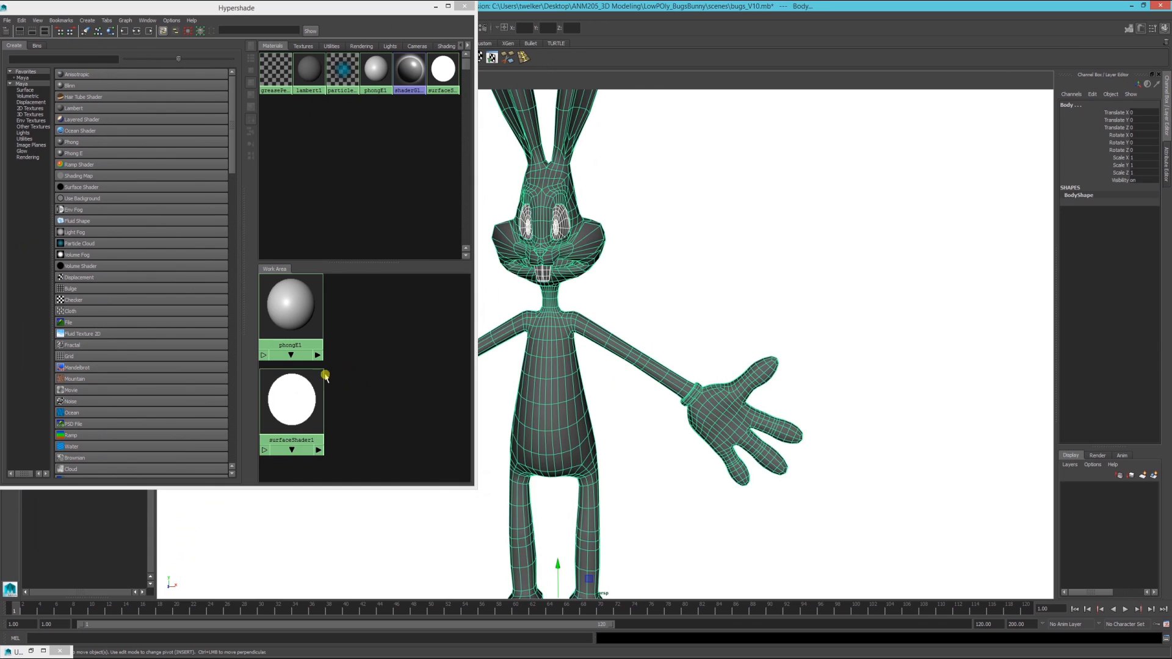
mouse_move(301, 396)
right_down()
mouse_move(283, 376)
mouse_move(307, 374)
right_up()
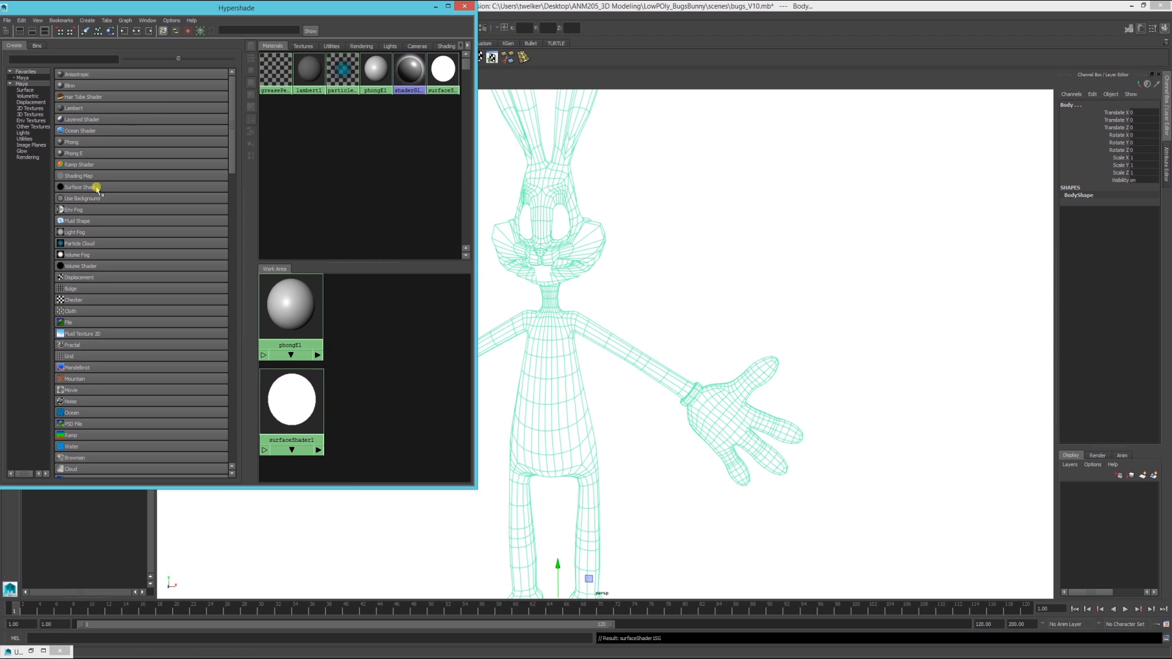
Create another Surface Shader and try its Out Color at white before returning it to black.
drag(258, 5, 347, 12)
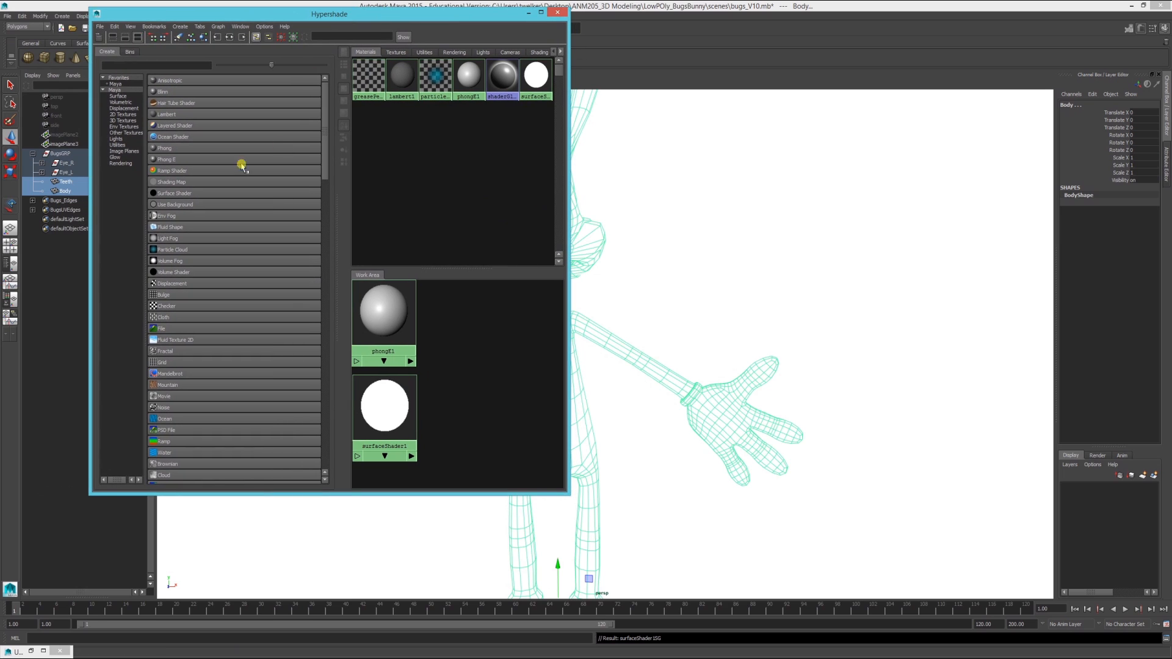
click(181, 193)
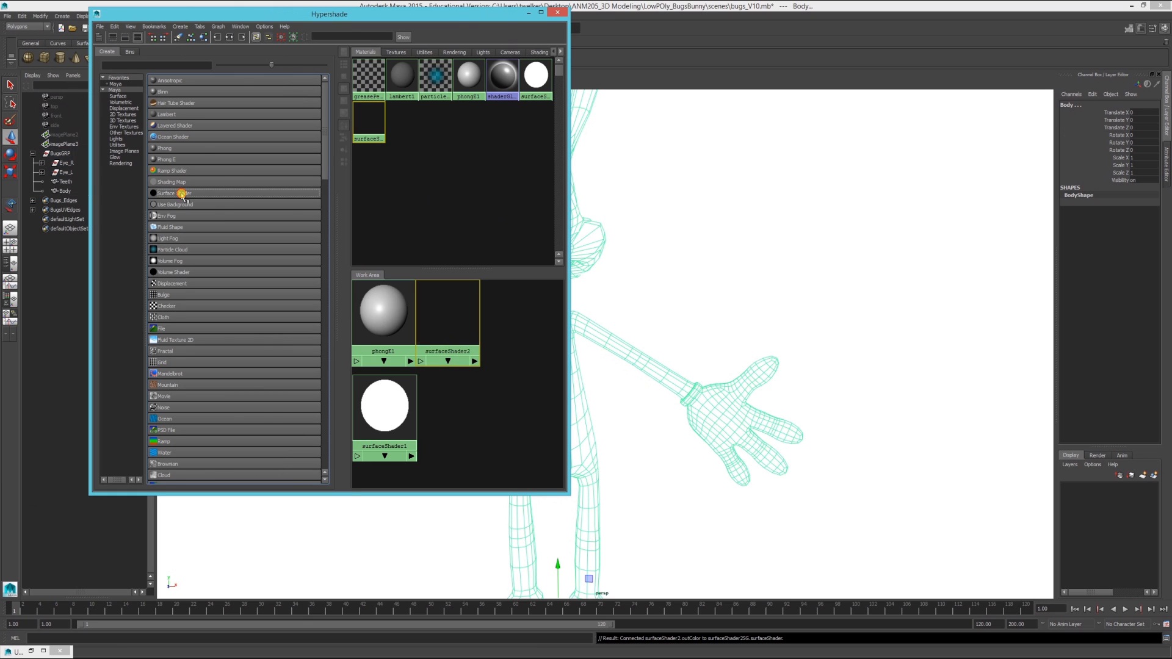
drag(449, 316, 480, 315)
double_click(479, 313)
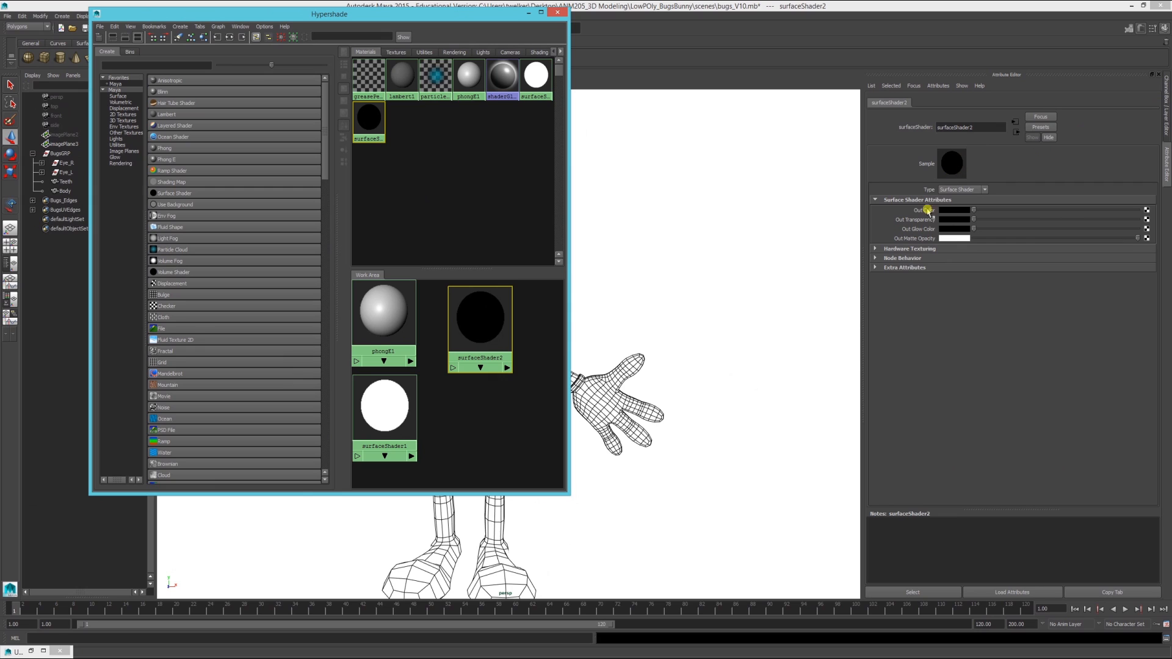
drag(970, 210, 1159, 210)
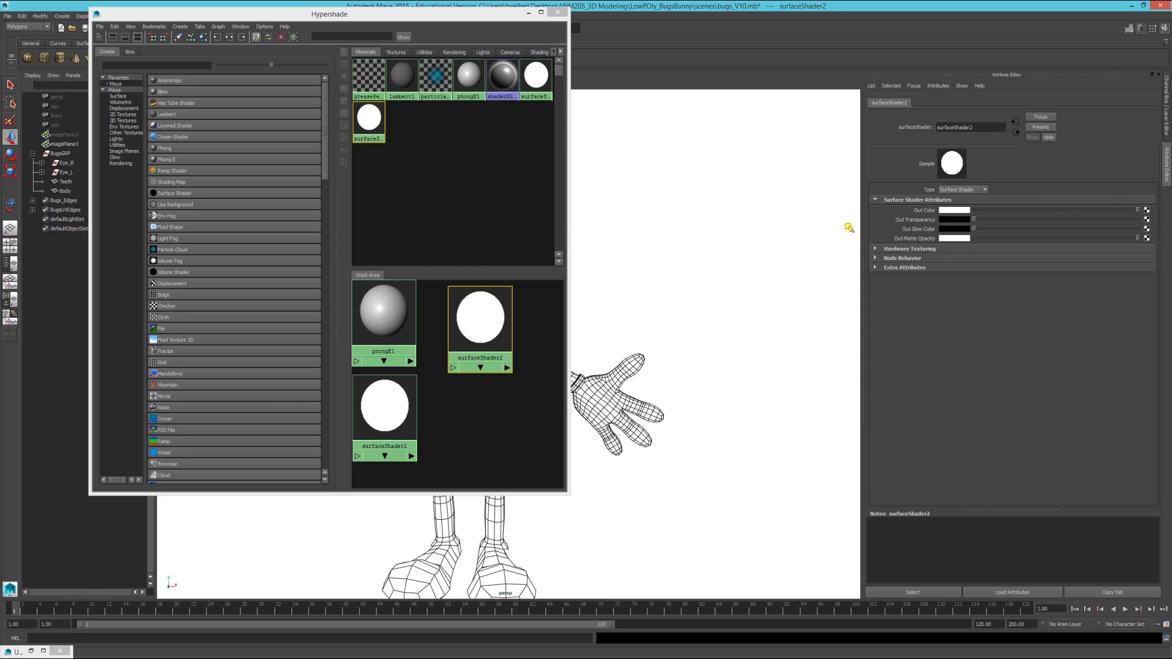
drag(1001, 210, 964, 213)
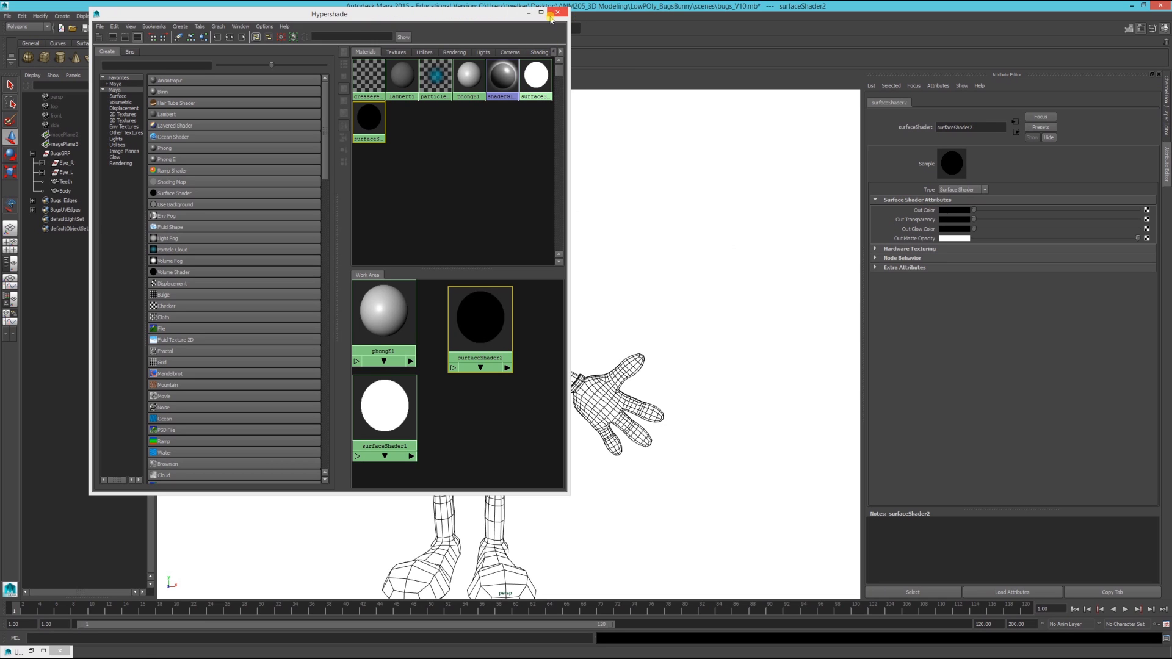
Minimise the Hypershade and examine the character's black wireframe against the white background.
click(528, 13)
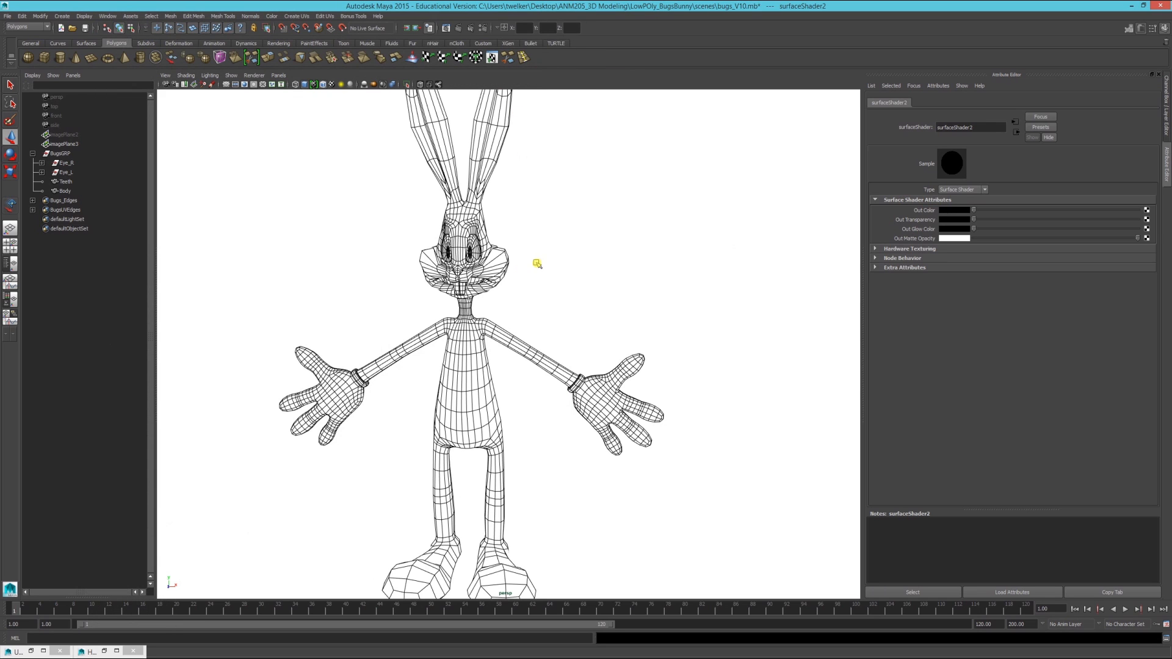
scroll(525, 266, down, 6)
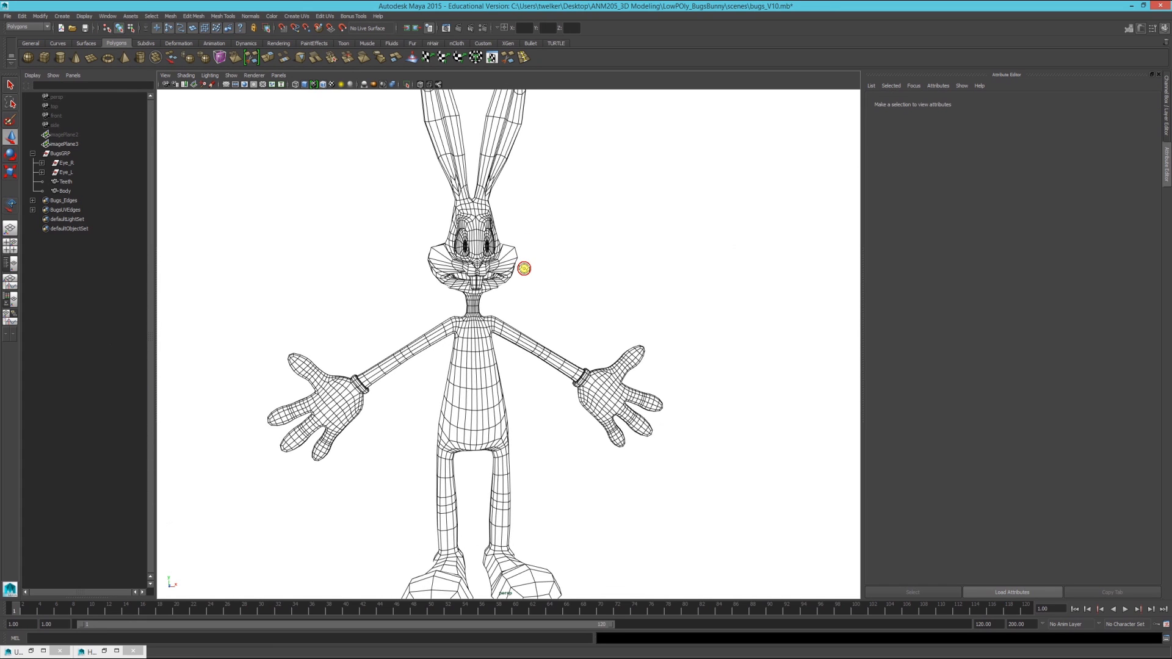
scroll(528, 267, up, 5)
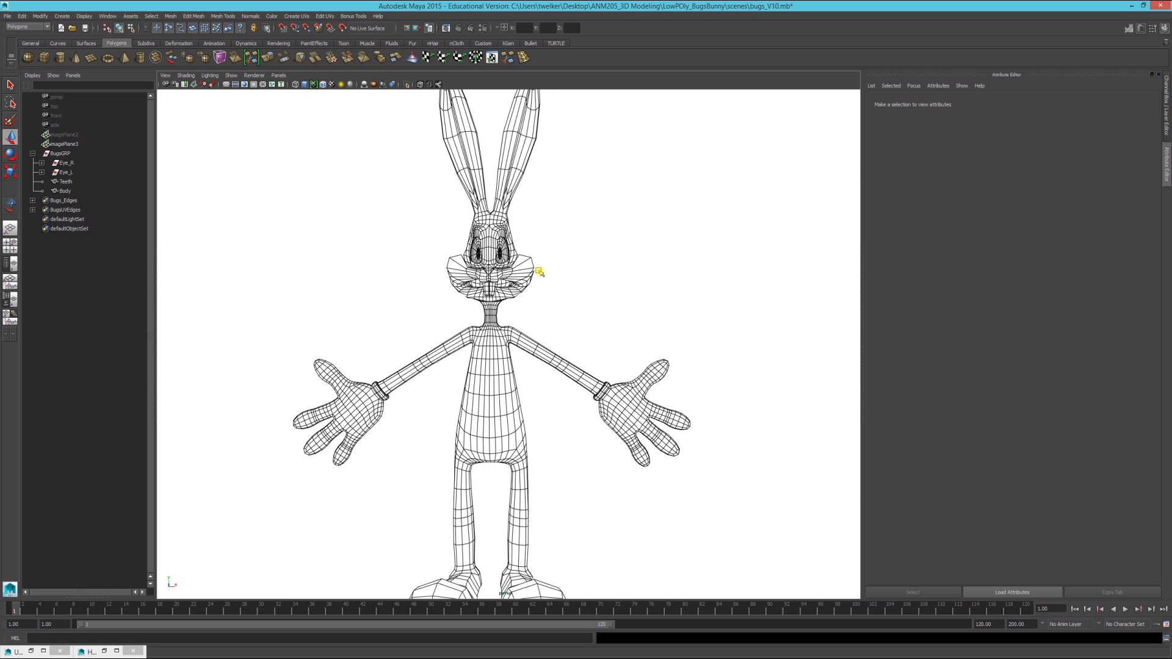
scroll(582, 256, down, 2)
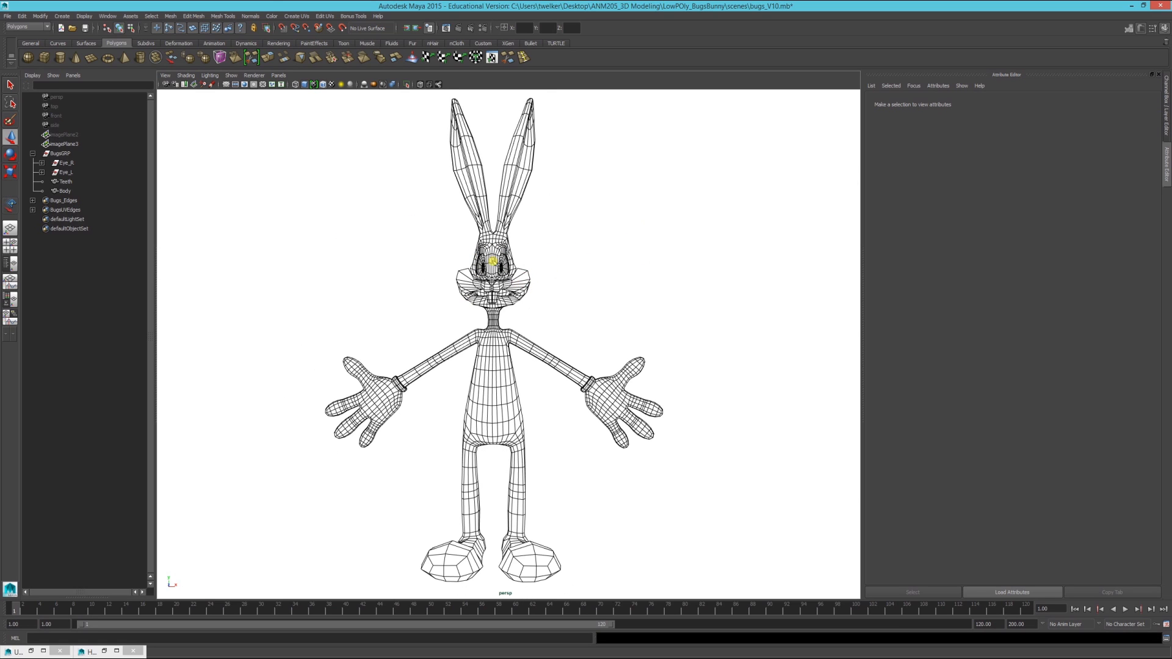
Examine the character's black wireframe up close and from several angles, and frame the full figure from the front.
alt+drag(517, 317, 606, 346)
alt+right_drag(606, 347, 594, 348)
mouse_move(594, 348)
alt+mouse_down()
mouse_move(424, 348)
mouse_move(583, 348)
alt+mouse_up()
alt+right_drag(583, 348, 584, 458)
drag(583, 457, 518, 265)
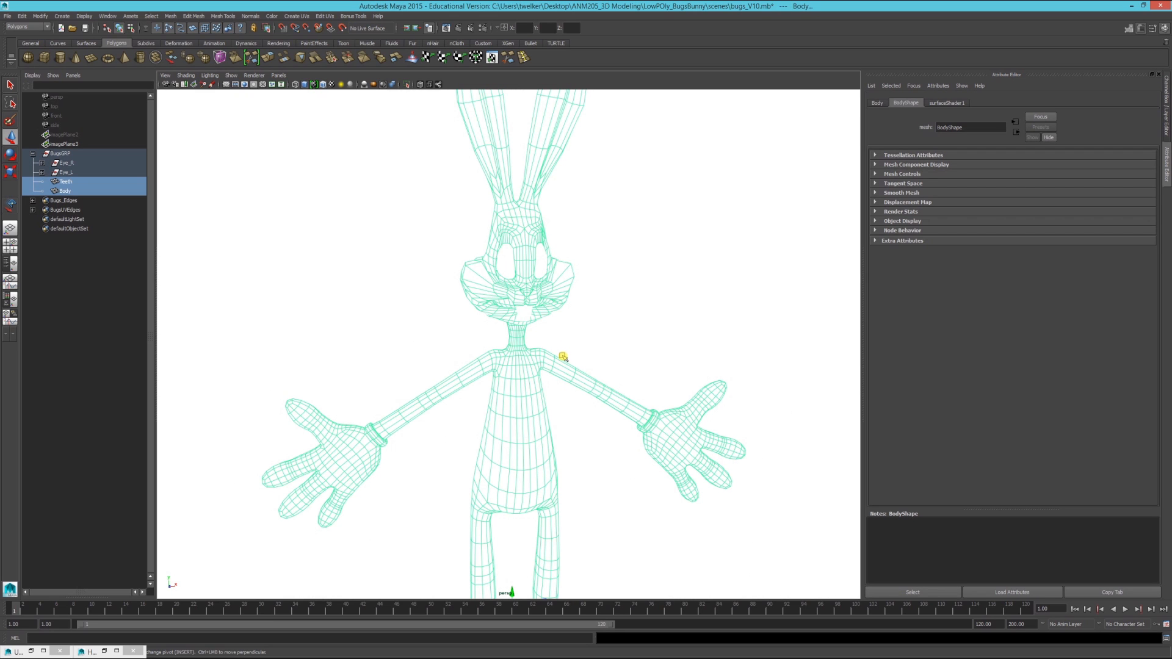
click(633, 286)
alt+drag(631, 291, 608, 281)
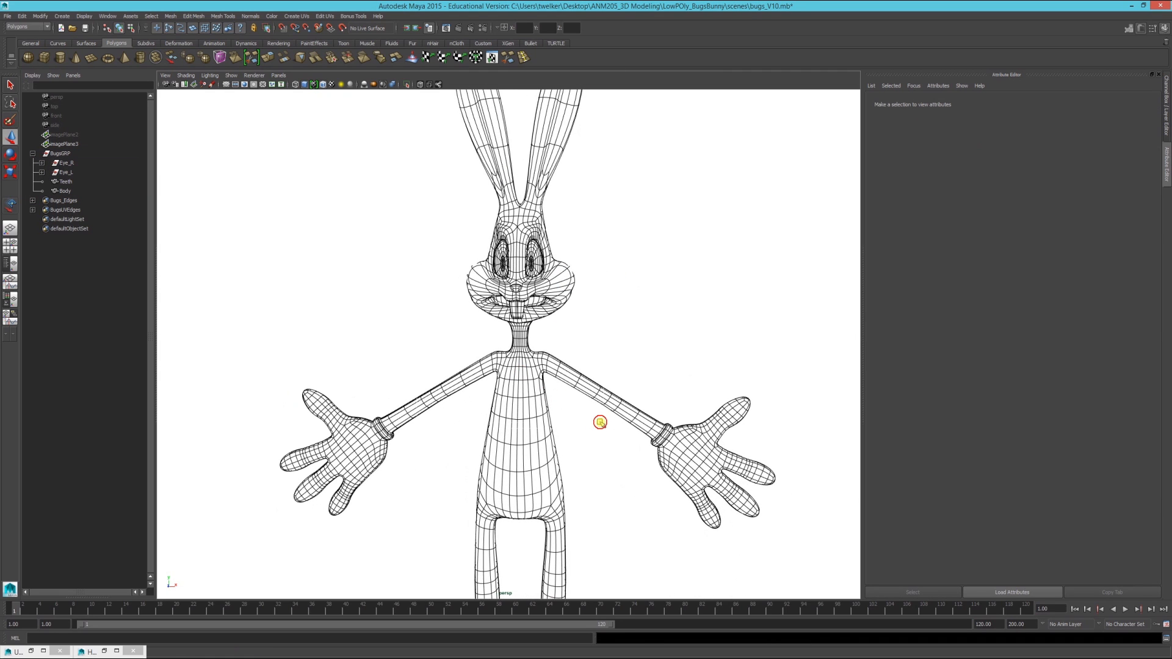
key(ctrl+z)
alt+drag(418, 262, 301, 501)
click(591, 291)
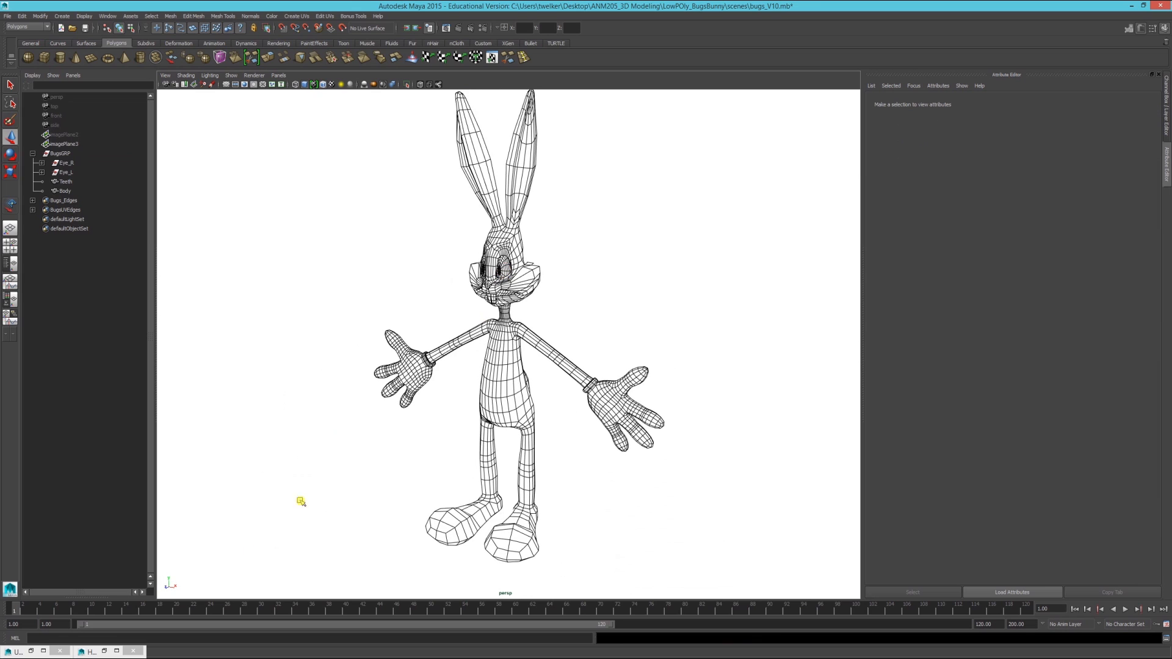
alt+drag(654, 445, 484, 392)
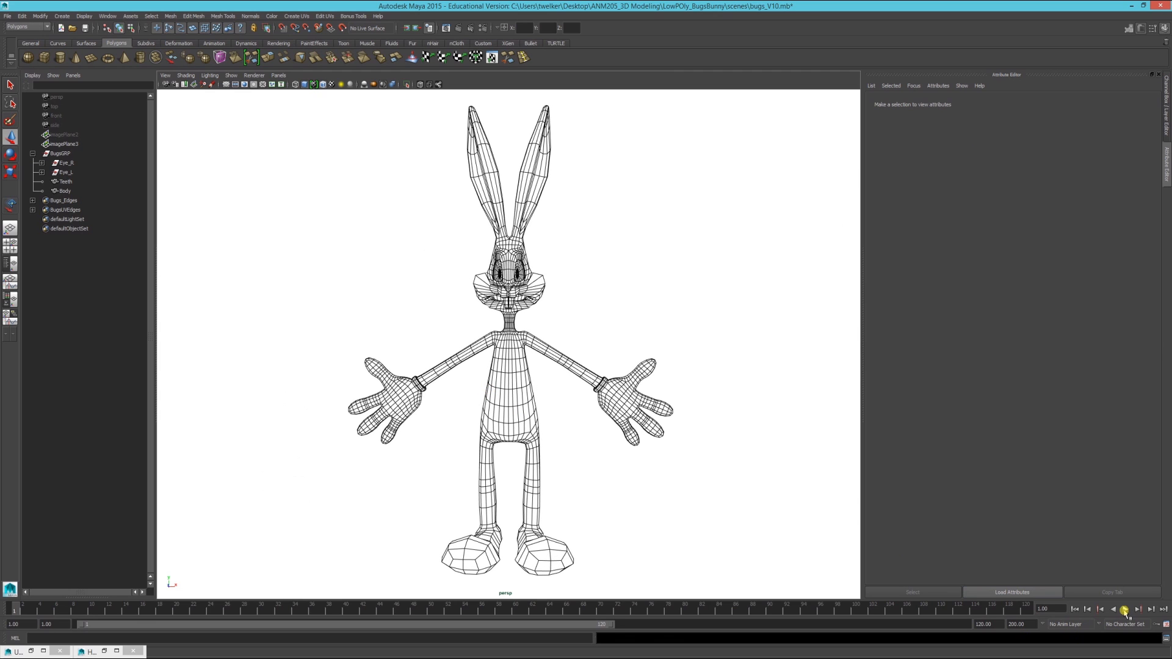
Play the turntable animation of the wireframe character and return to the first frame.
click(1125, 610)
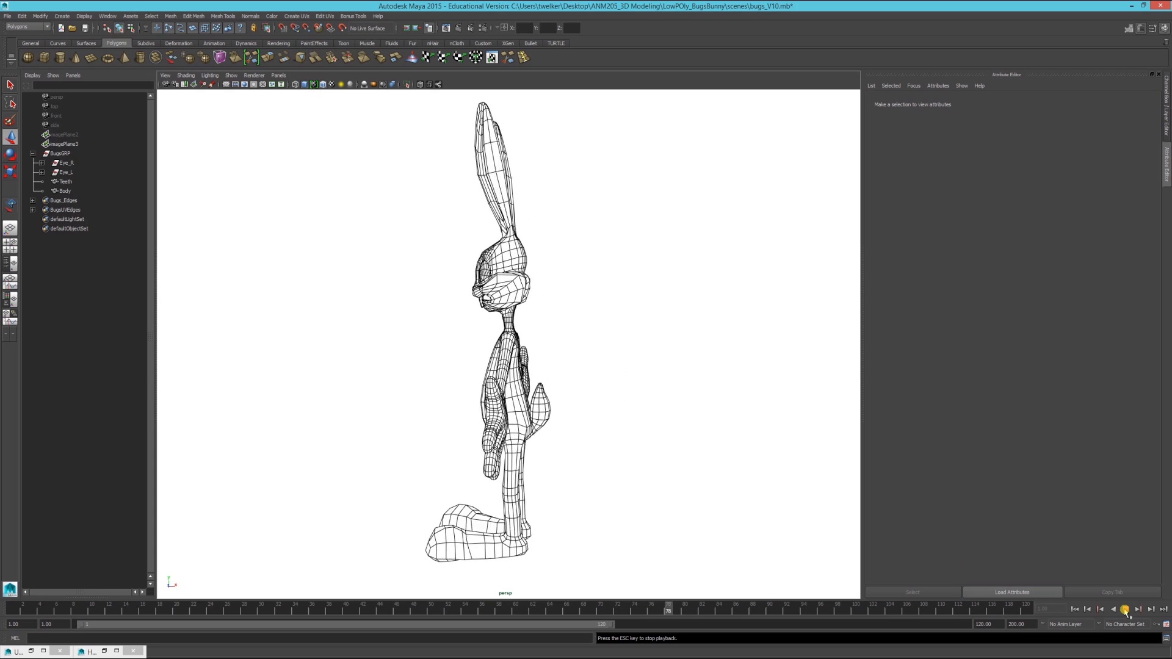
click(1124, 610)
click(1076, 610)
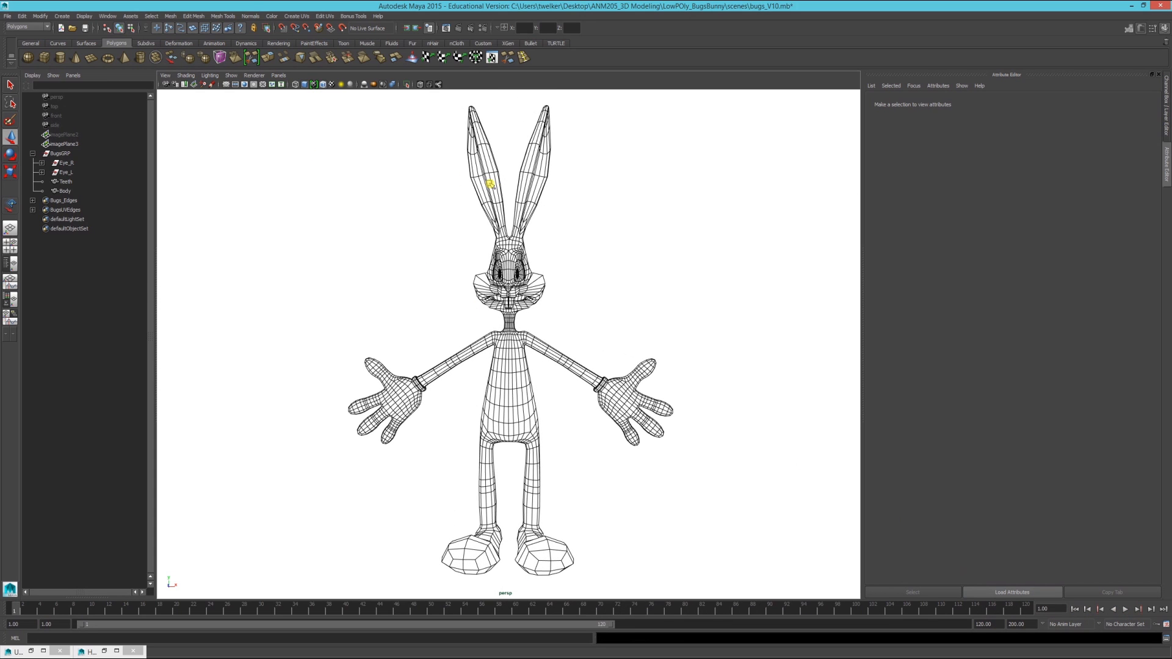
Examine the edge flow on the character's neck, shoulder and lower face up close.
scroll(513, 230, up, 10)
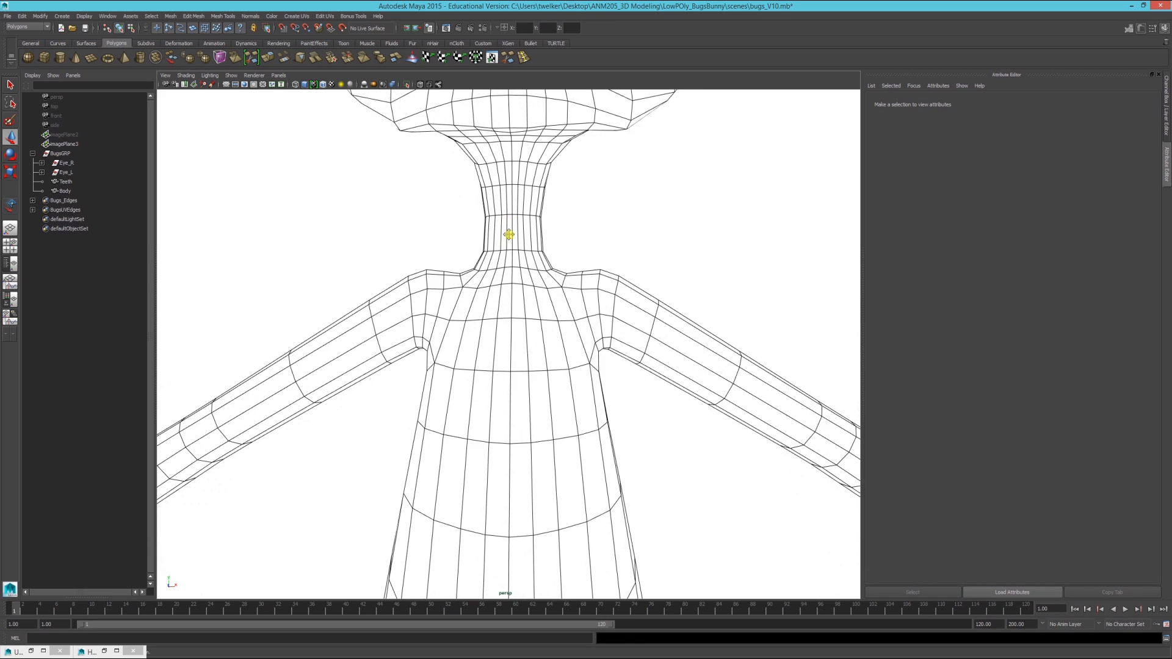
scroll(484, 293, up, 5)
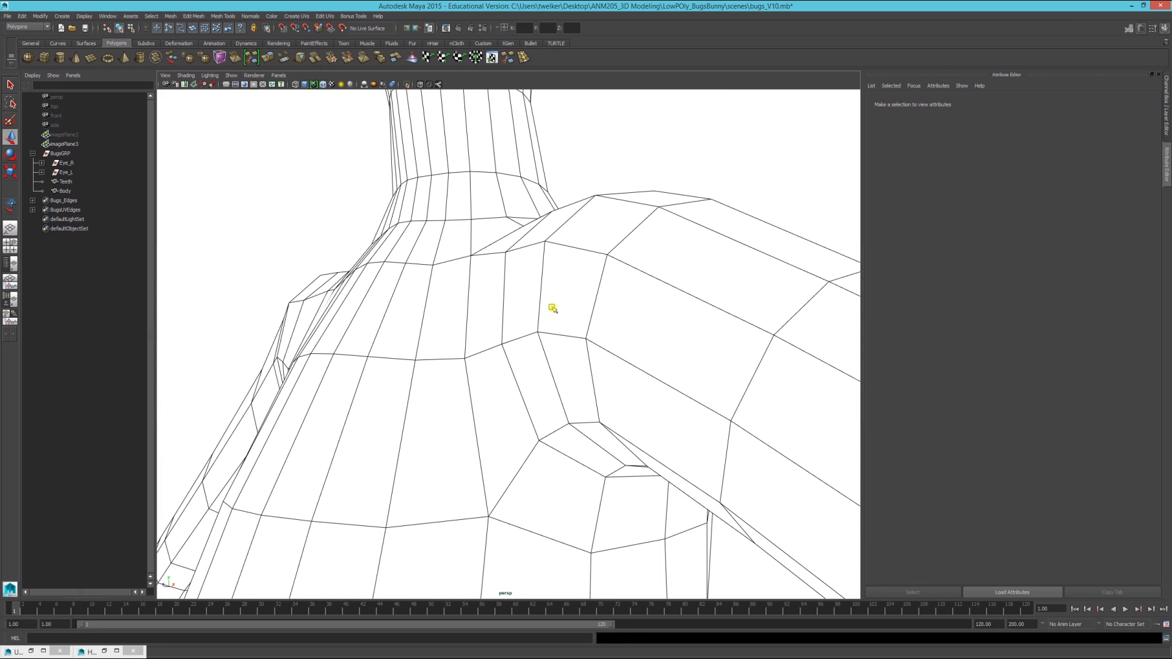
alt+middle_drag(474, 193, 465, 345)
alt+drag(466, 345, 487, 309)
scroll(481, 292, down, 1)
scroll(482, 292, down, 1)
alt+middle_drag(492, 254, 492, 296)
scroll(491, 296, down, 1)
scroll(492, 264, down, 3)
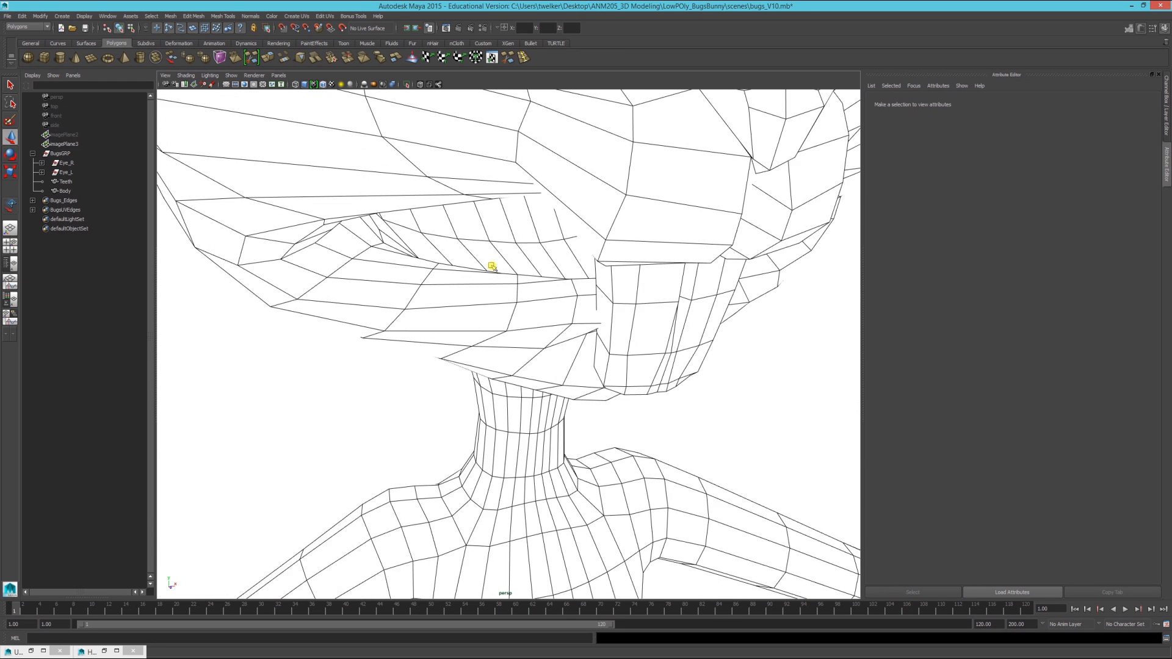
scroll(511, 294, down, 1)
scroll(511, 293, up, 5)
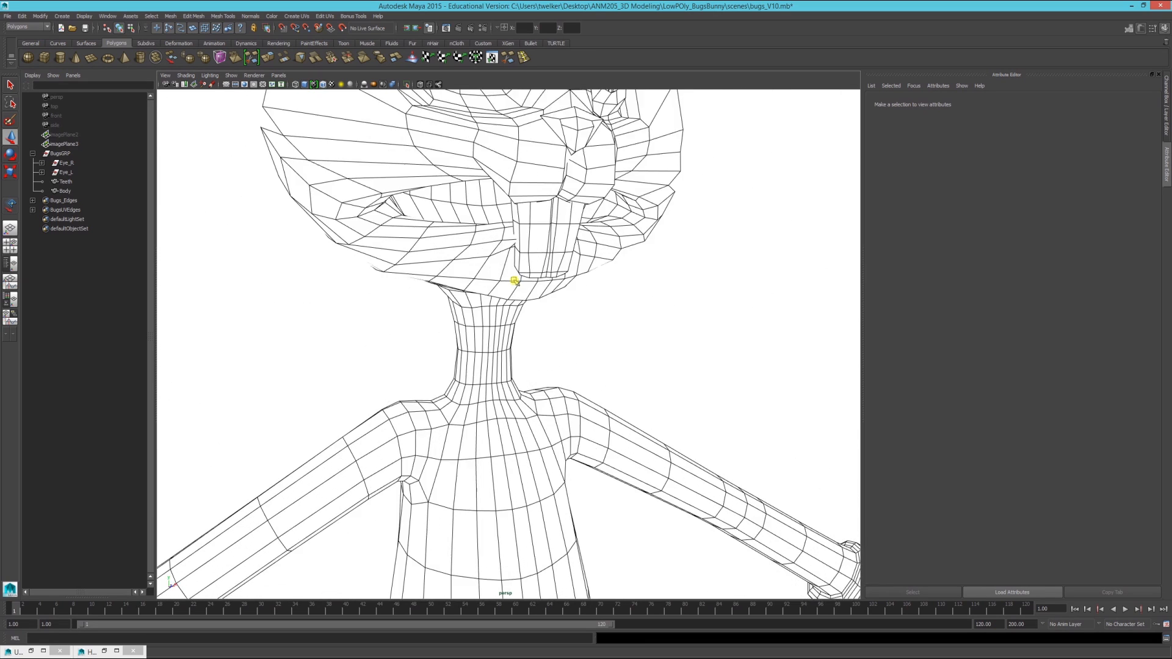
Open the Viewport 2.0 renderer settings and place the window clear of the character's face.
click(252, 75)
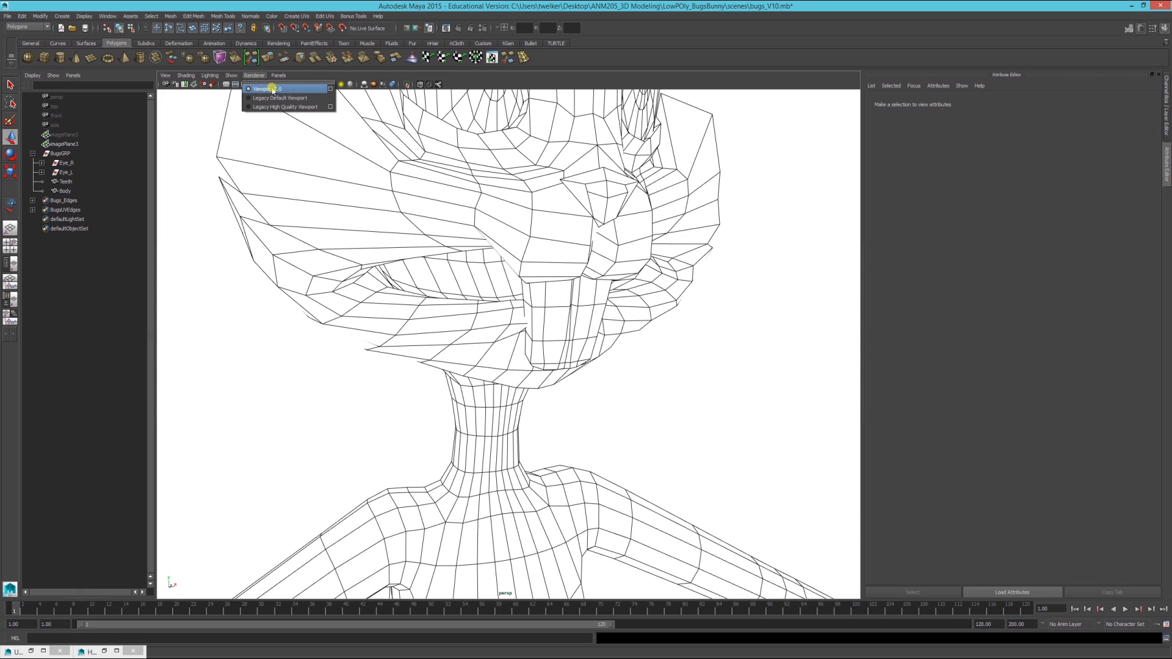
click(330, 89)
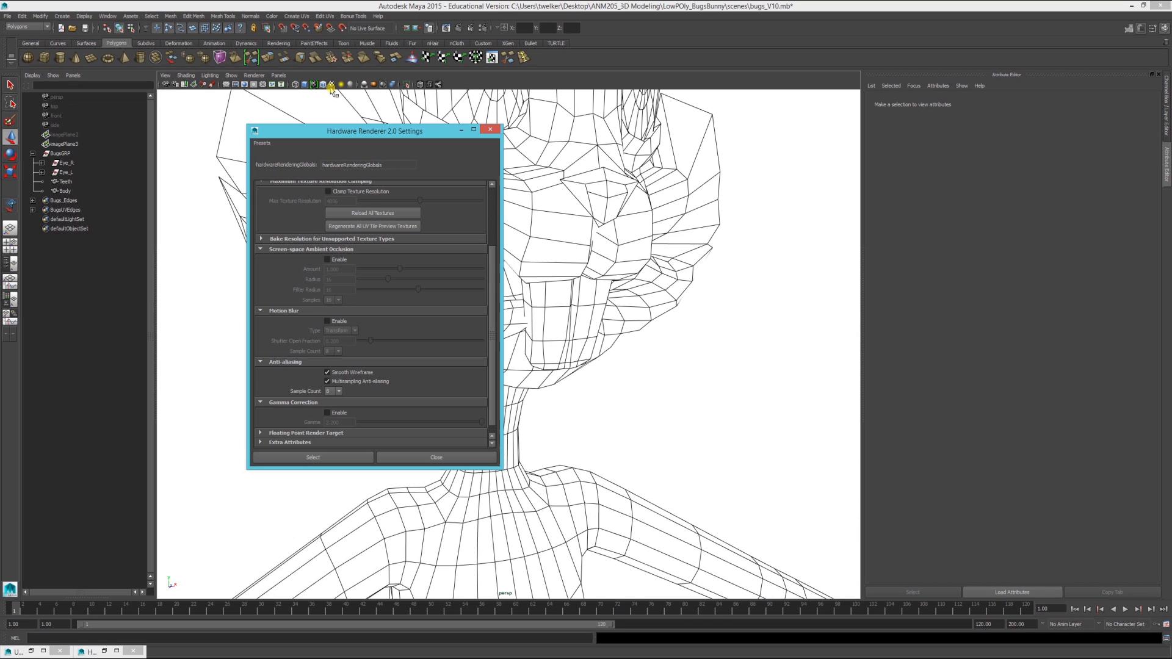
drag(450, 174, 727, 108)
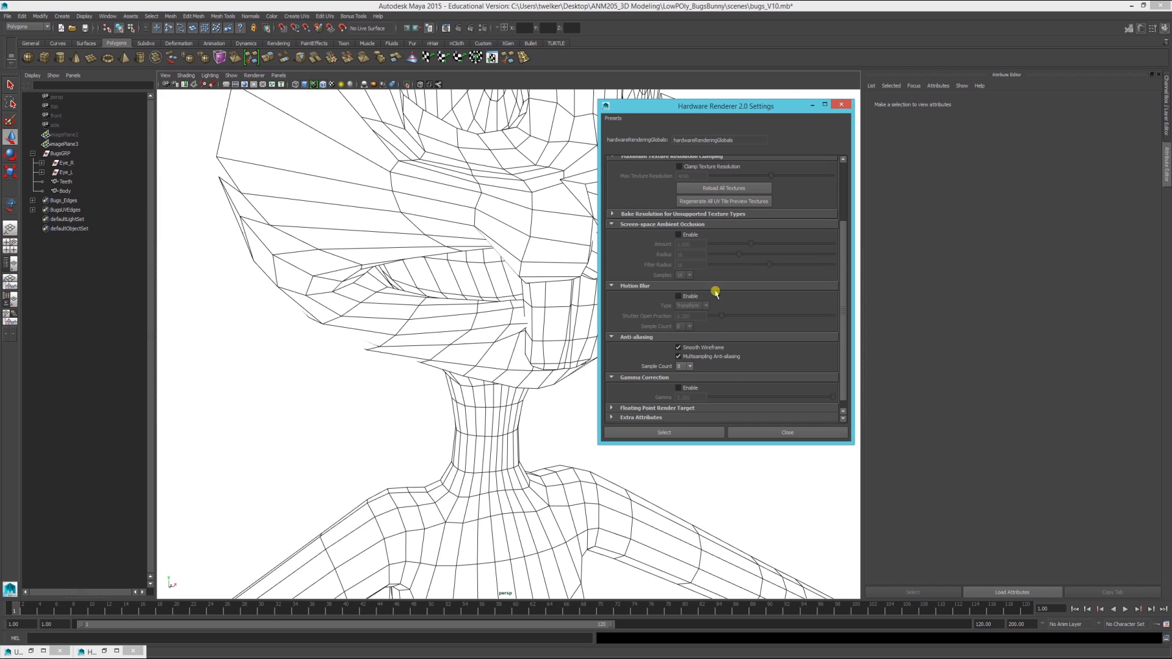
Turn off Smooth Wireframe and Multisampling Anti-aliasing and inspect the face's wireframe lines.
click(689, 348)
click(678, 356)
alt+drag(461, 271, 402, 264)
scroll(402, 264, up, 5)
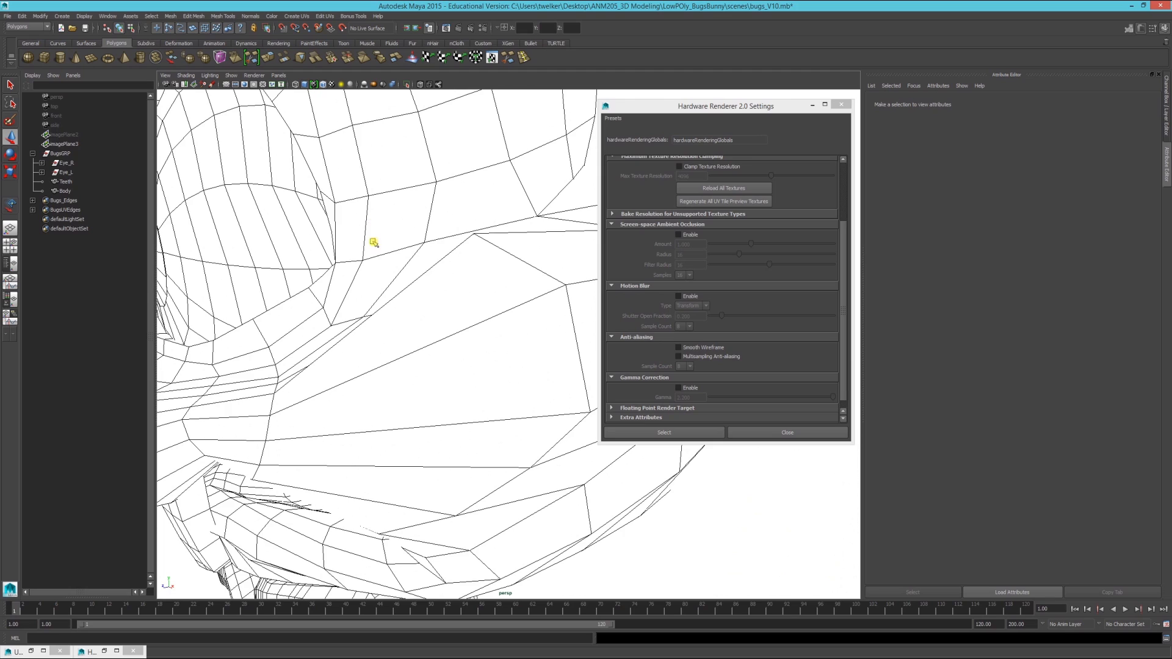
alt+drag(364, 218, 706, 346)
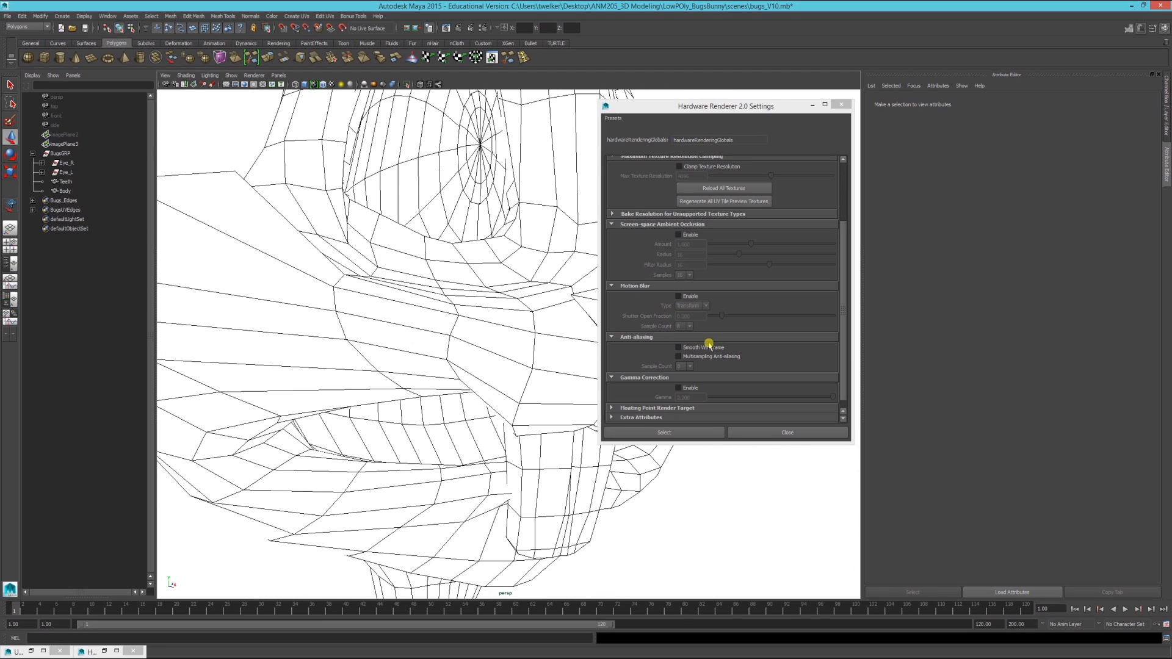
Turn Smooth Wireframe back on and toggle Multisampling Anti-aliasing repeatedly to compare the lines, leaving it enabled.
click(678, 347)
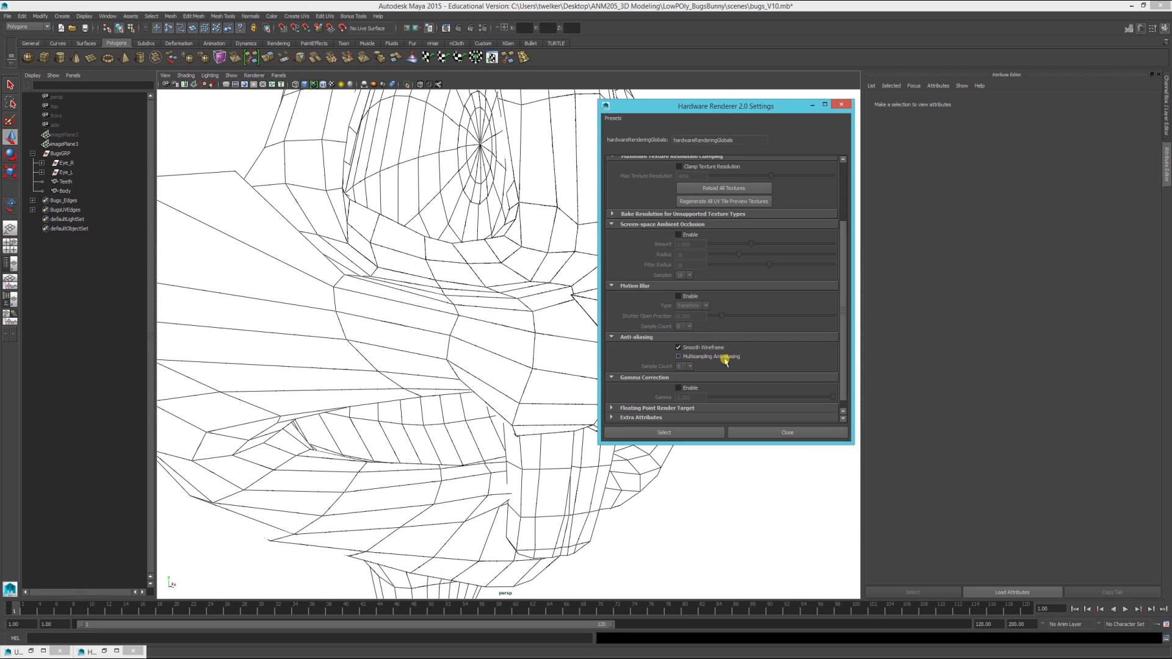
click(679, 357)
click(679, 357)
click(678, 356)
click(678, 357)
click(678, 357)
click(679, 356)
click(679, 357)
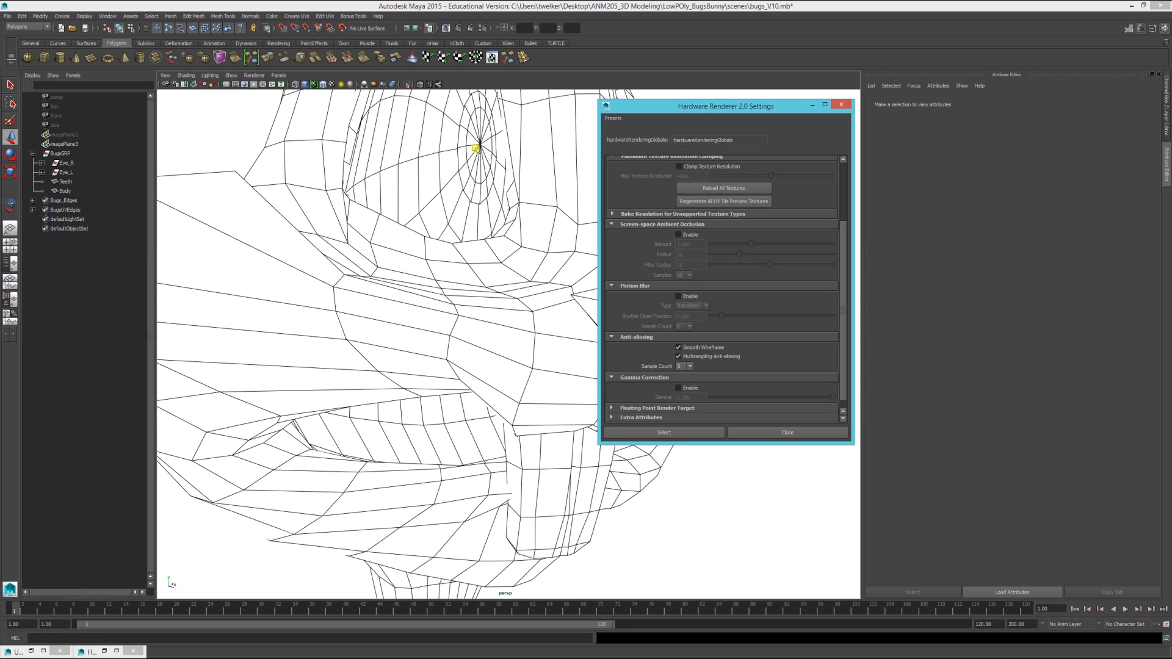
Compare several anti-aliasing sample counts, leave the Sample Count at 16 and close the renderer settings.
click(684, 367)
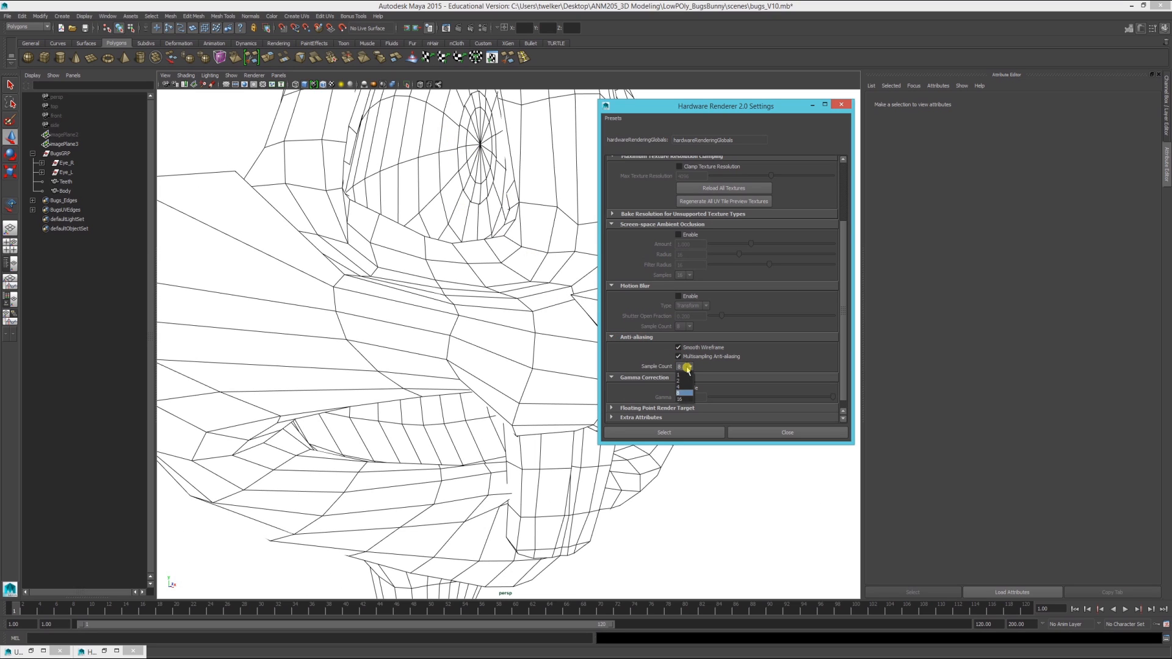
click(683, 399)
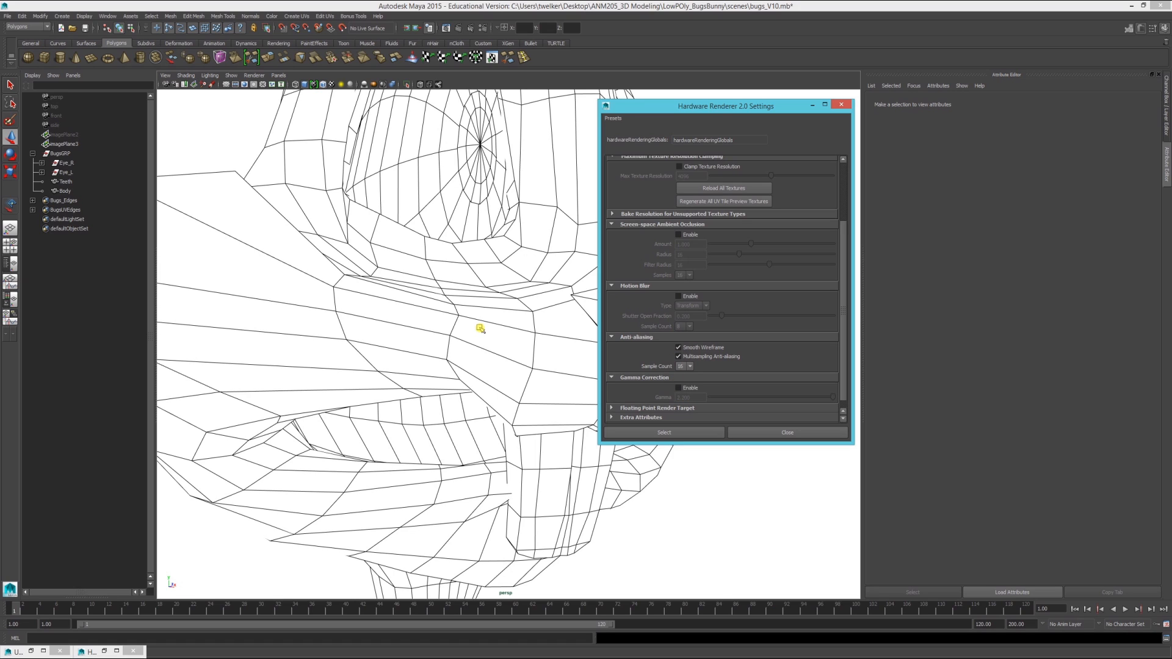
click(681, 366)
click(687, 389)
click(682, 366)
click(681, 380)
click(688, 367)
click(684, 393)
click(681, 367)
click(675, 435)
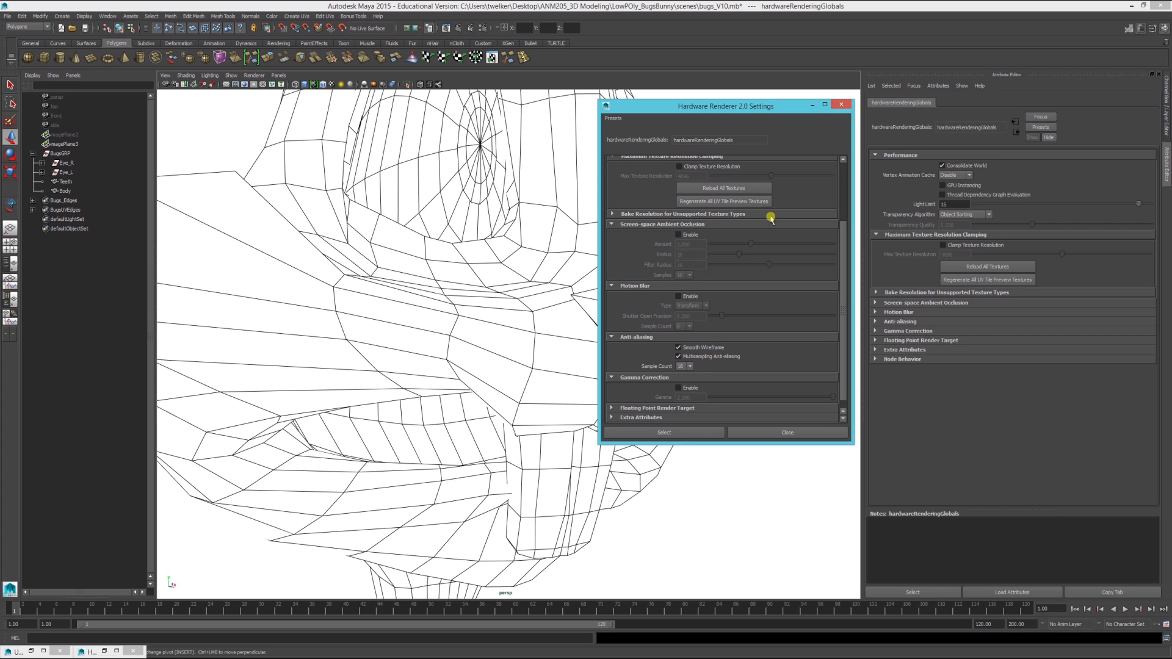
click(841, 108)
Switch to the Channel Box and centre the whole character in a front view.
click(1164, 130)
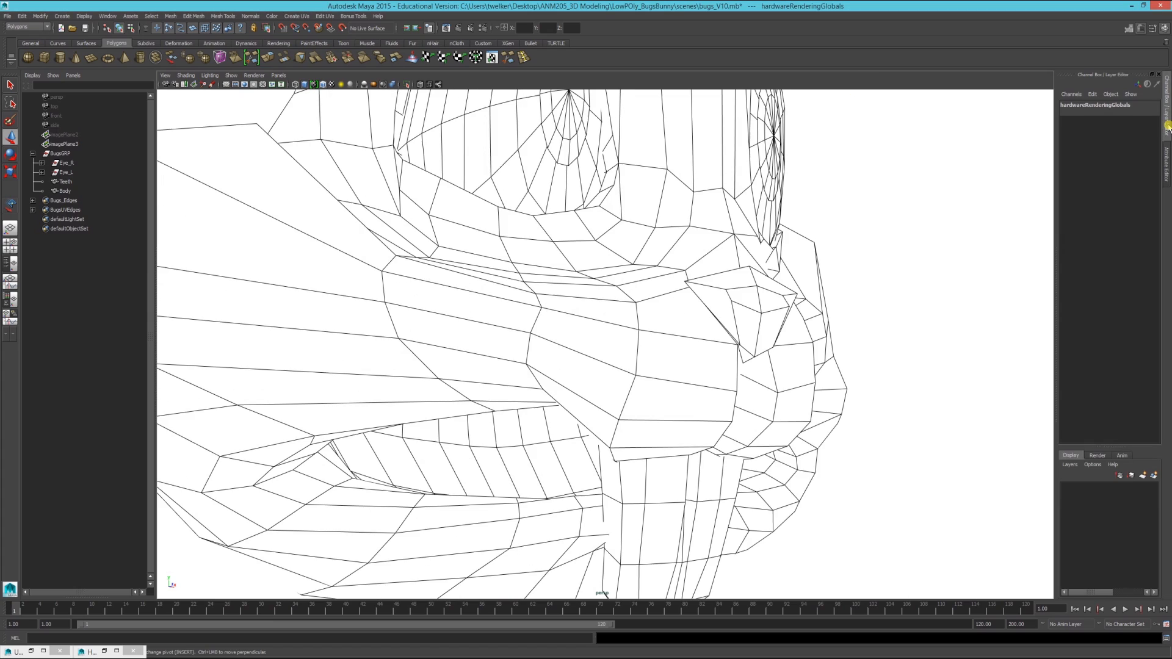
alt+drag(623, 249, 621, 319)
scroll(541, 280, down, 10)
scroll(568, 315, down, 5)
scroll(587, 299, down, 2)
scroll(586, 298, down, 5)
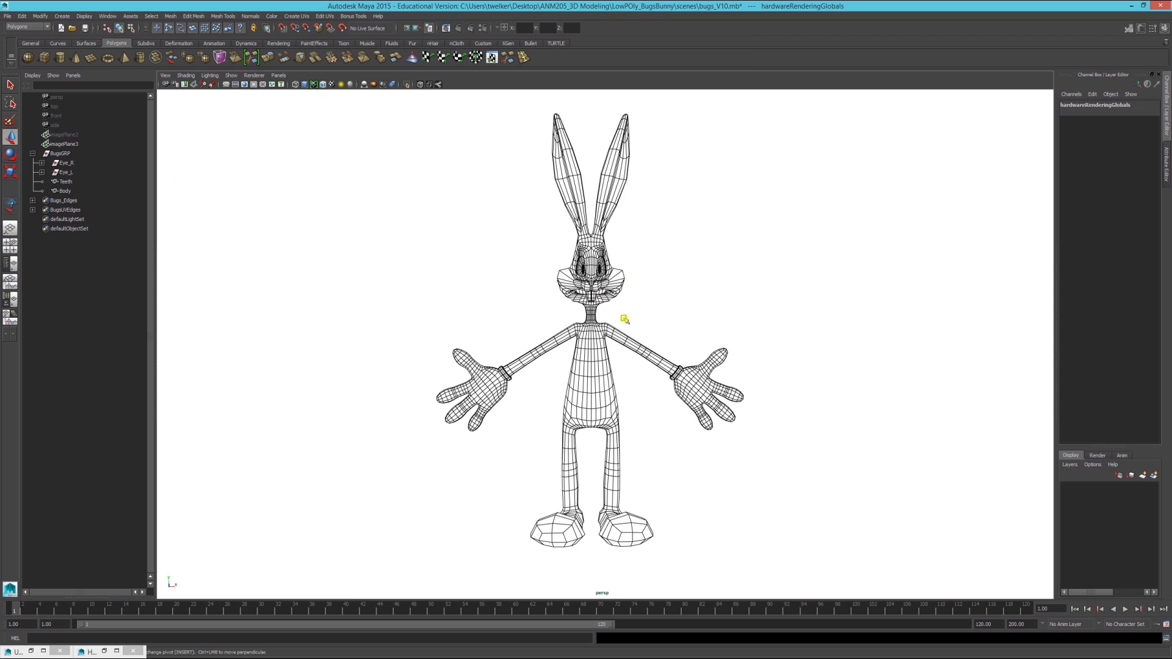
alt+middle_drag(622, 319, 614, 304)
alt+drag(614, 304, 618, 293)
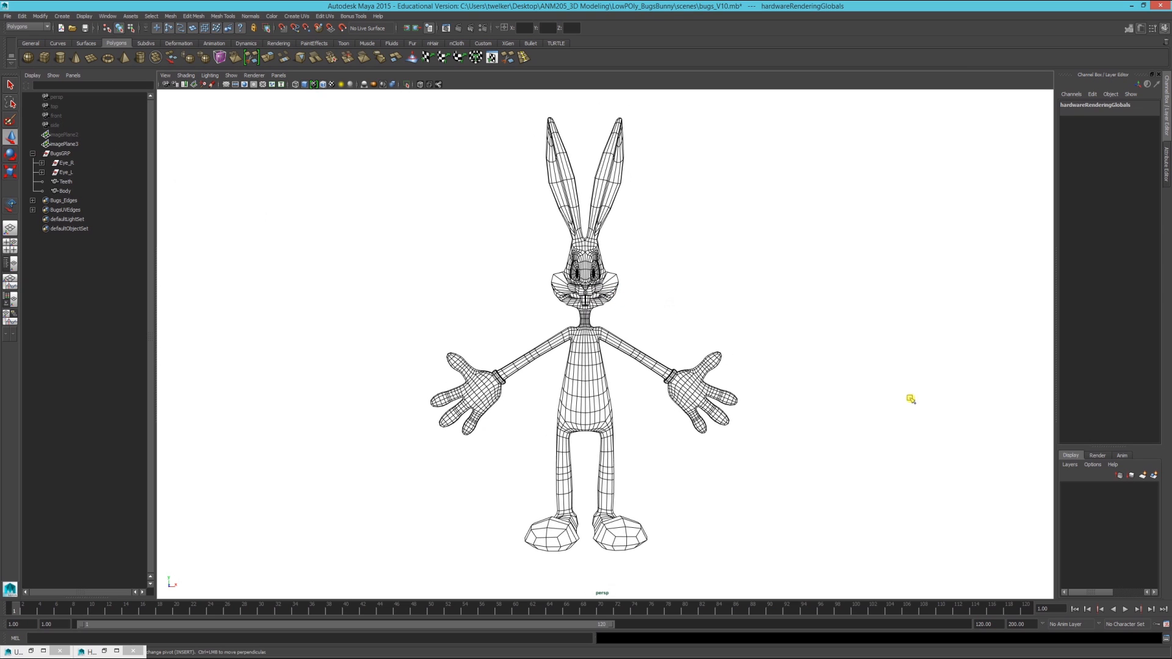
Preview the turntable rotation in the reframed view and rewind to frame 1.
click(1125, 610)
click(1125, 609)
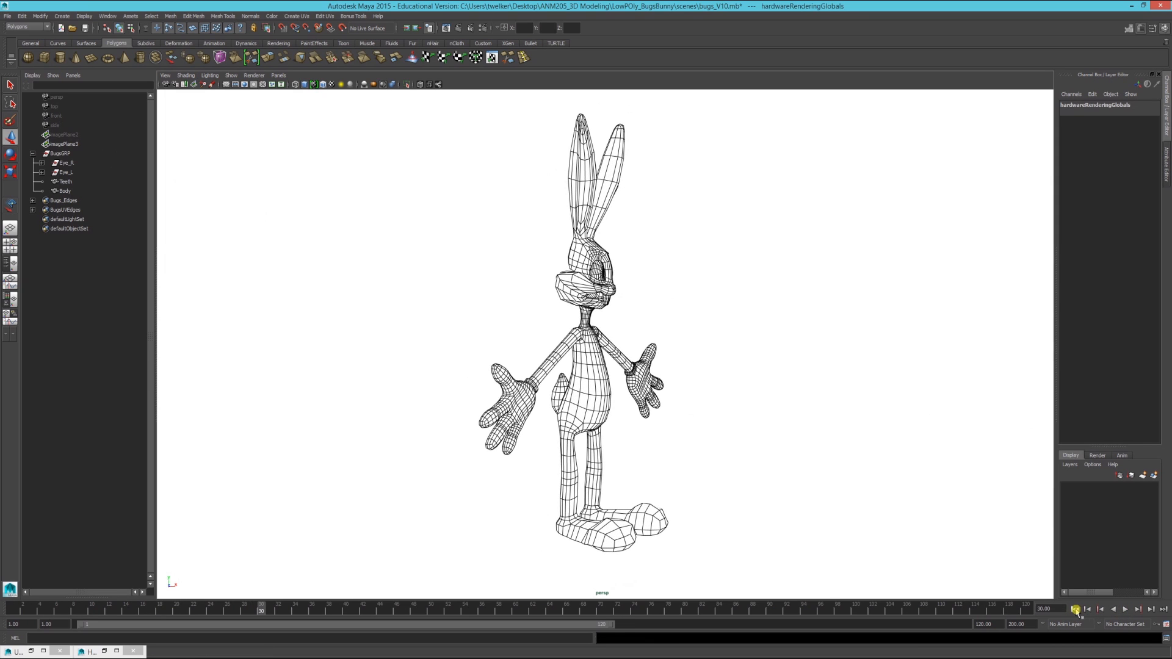
click(1075, 609)
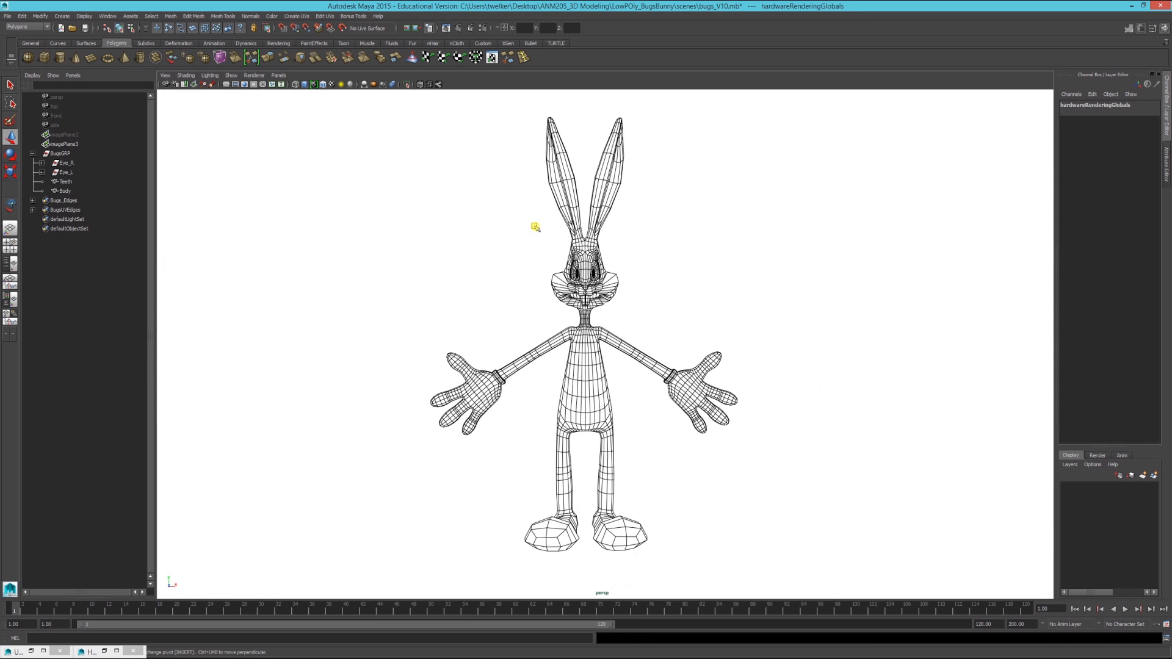
Open the Playblast options and set the format to qt with Animation encoding and quality 100.
click(107, 16)
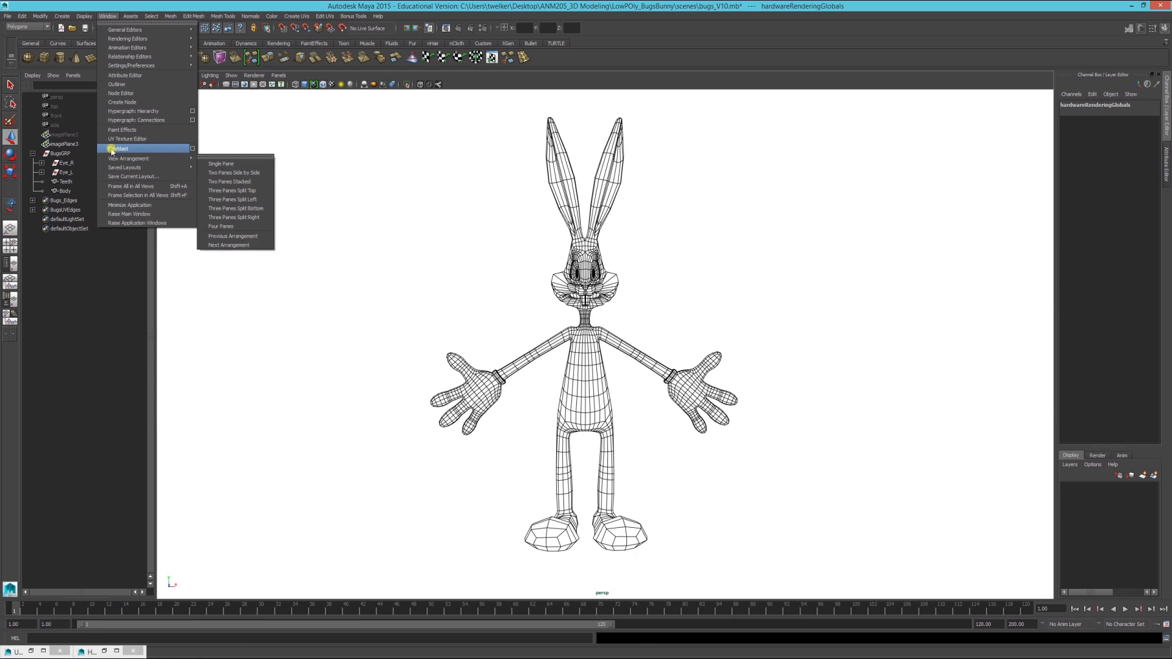
click(192, 149)
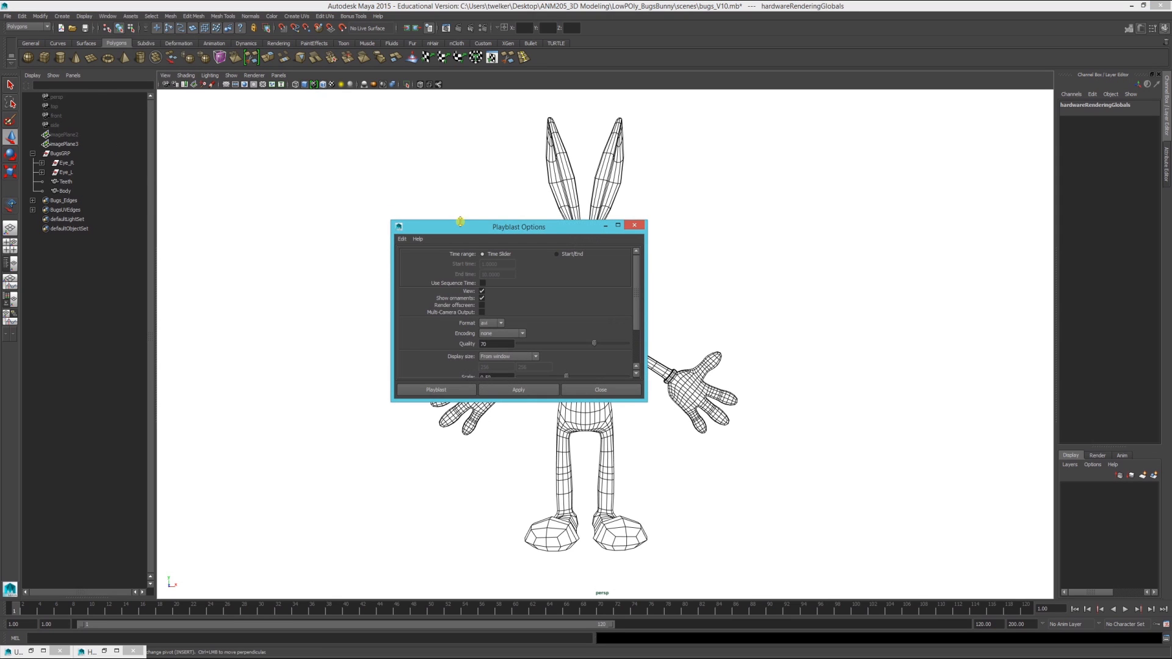
drag(472, 235, 335, 110)
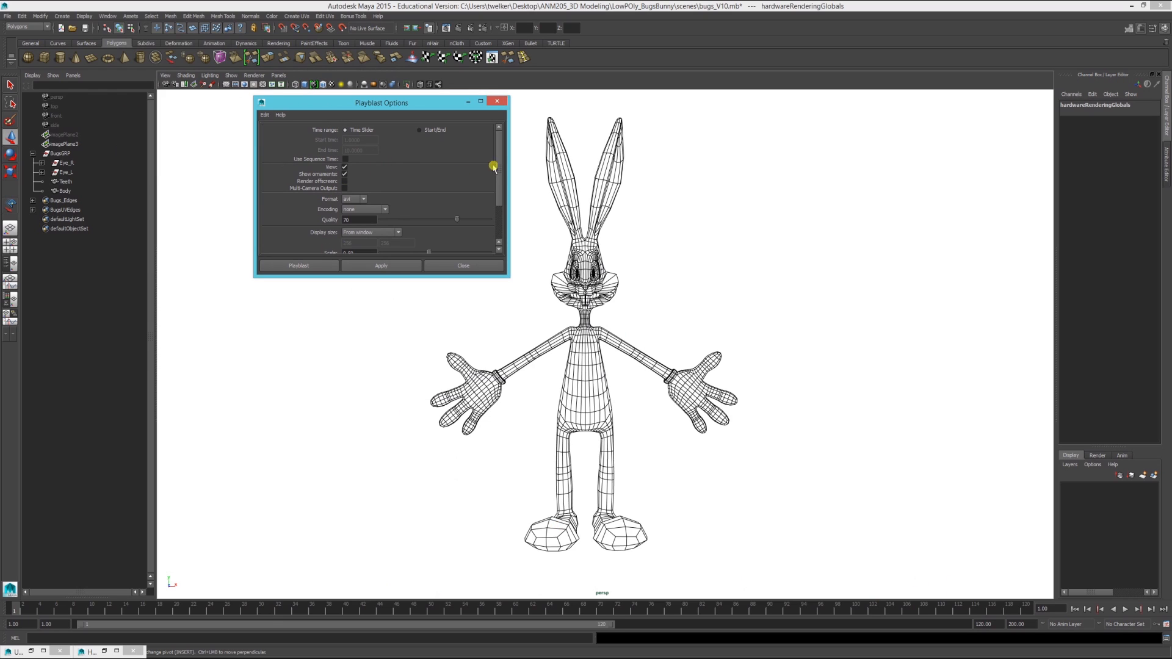
scroll(493, 166, down, 3)
click(348, 157)
click(352, 167)
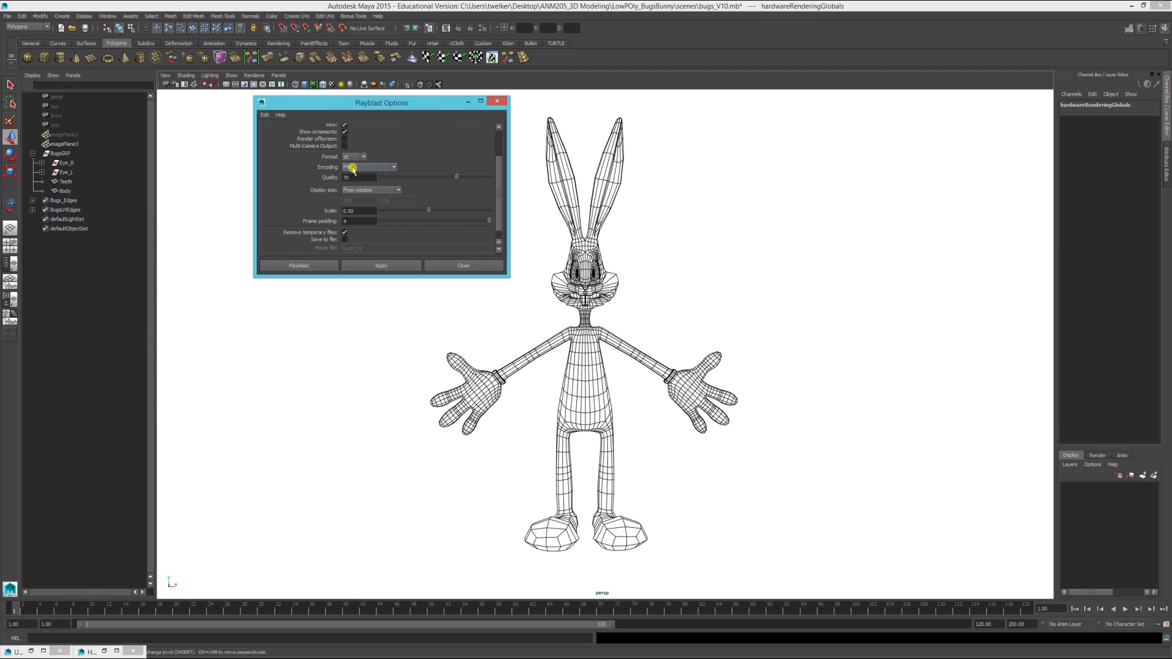
click(353, 168)
scroll(394, 201, down, 2)
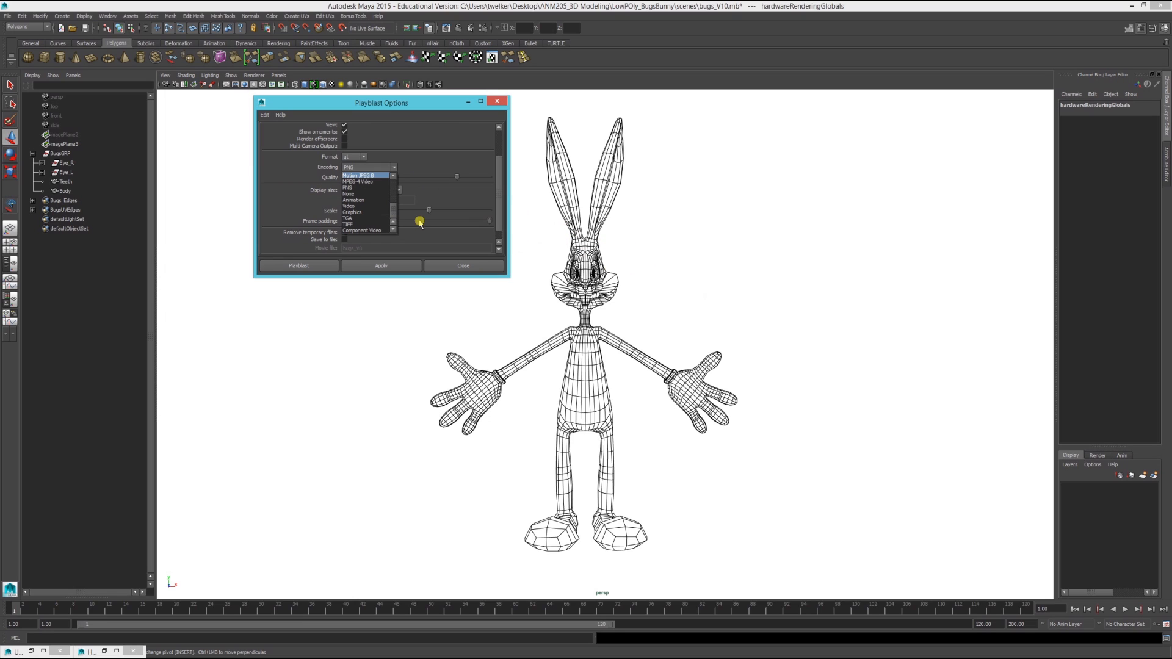
click(354, 201)
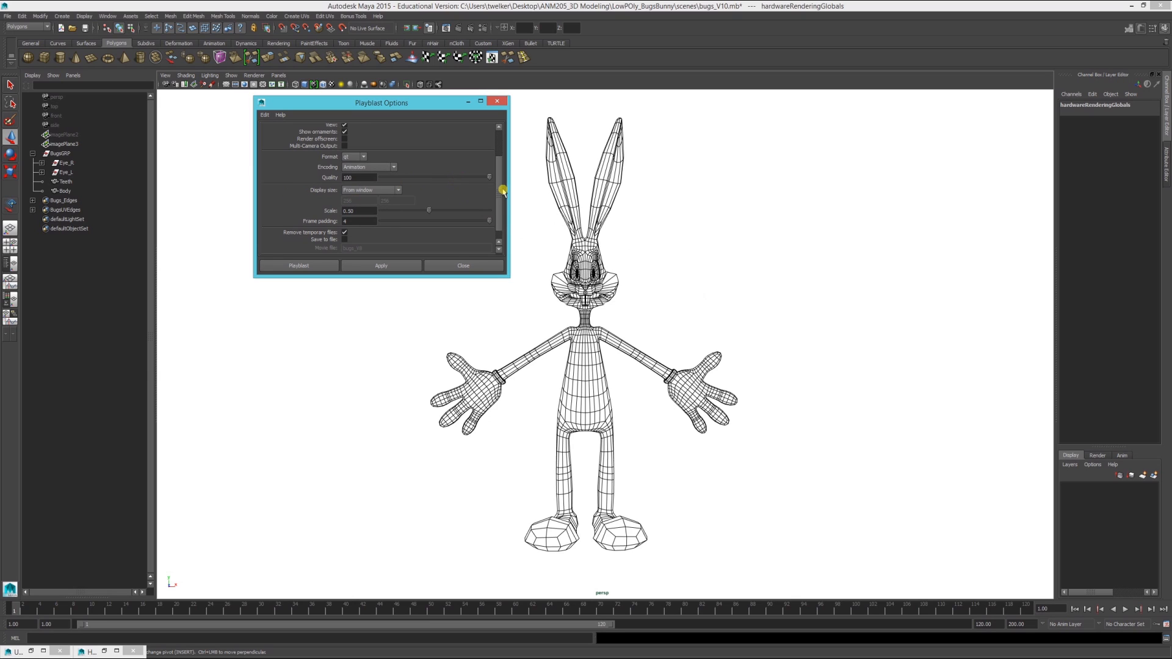
Set the playblast scale to 1.00, keep the display size From Window and enable saving to file.
drag(498, 190, 498, 205)
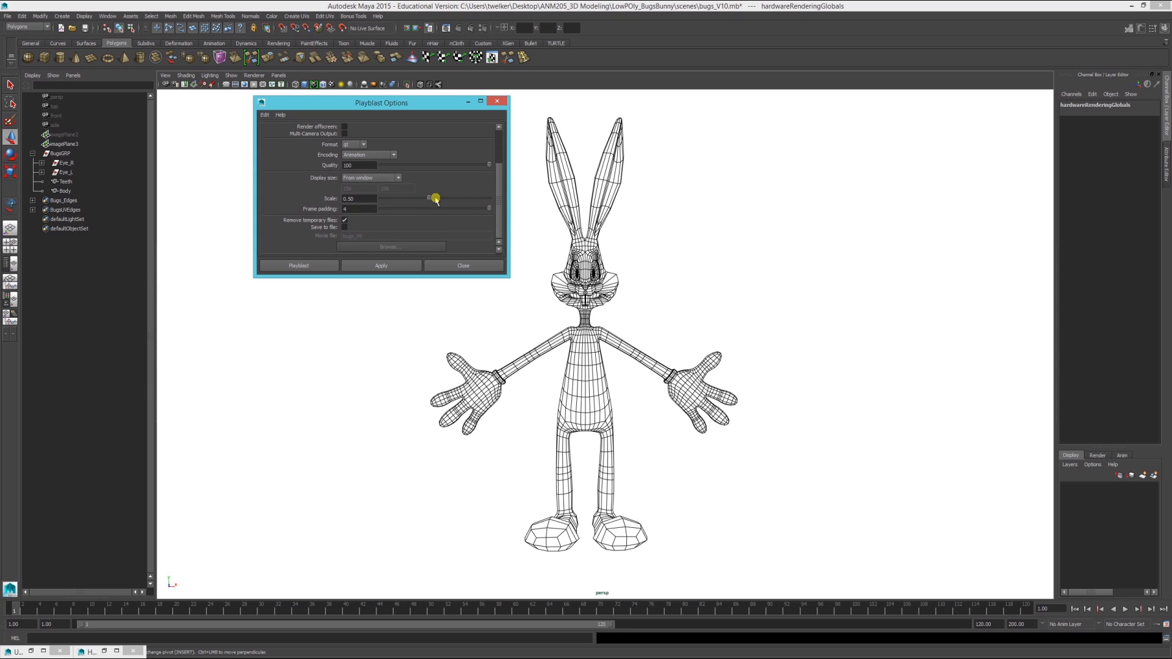
drag(428, 200, 507, 199)
click(357, 178)
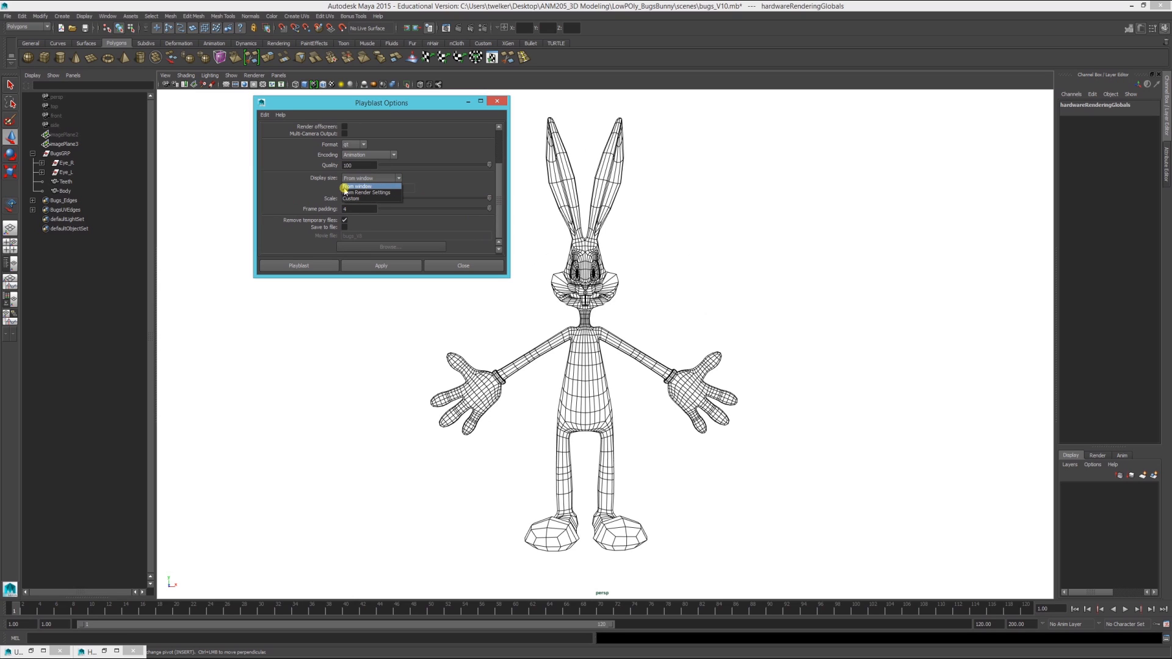
click(317, 181)
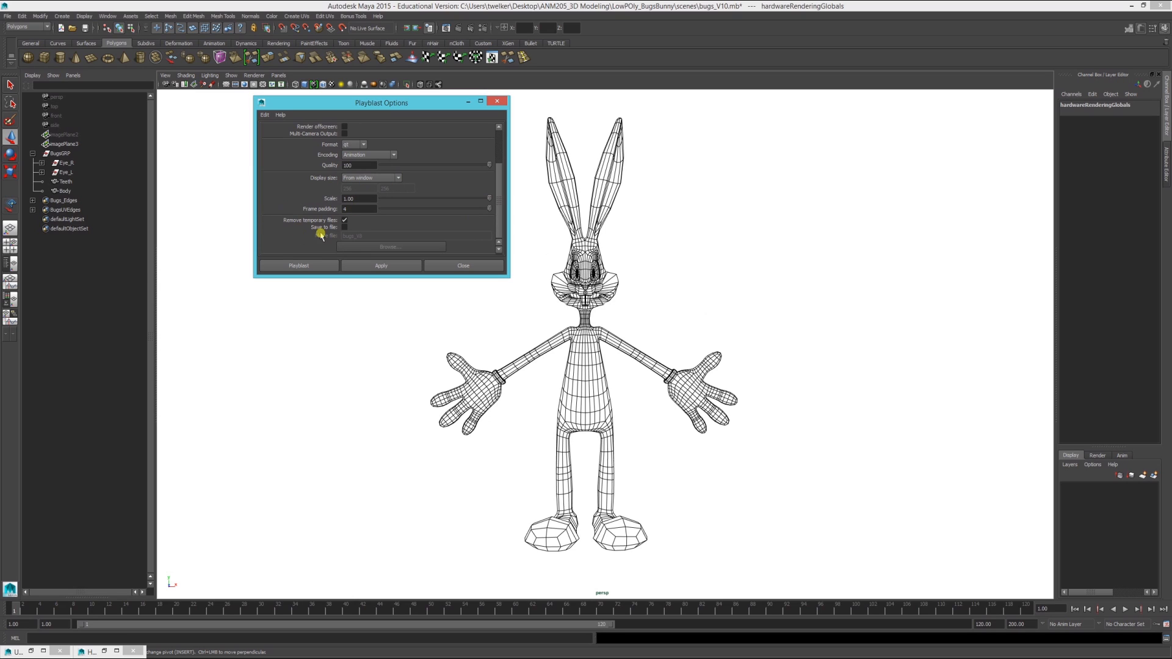
click(351, 225)
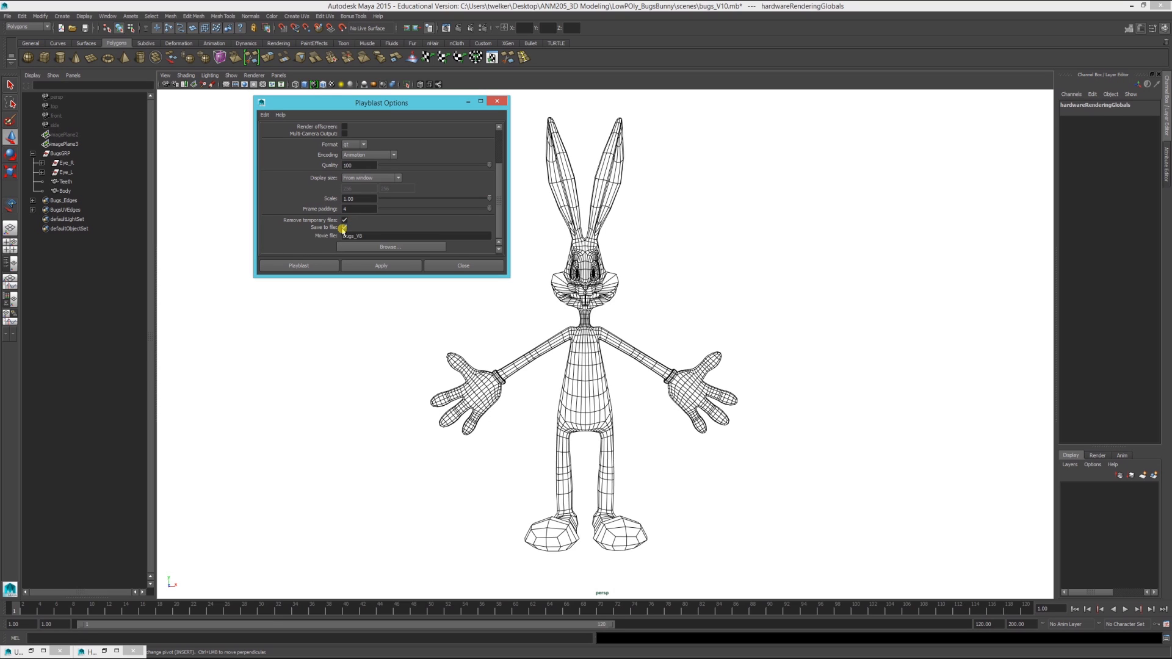
Set the movie file to bugs_wireframe_playblast on the Desktop and generate the playblast.
click(391, 248)
click(330, 176)
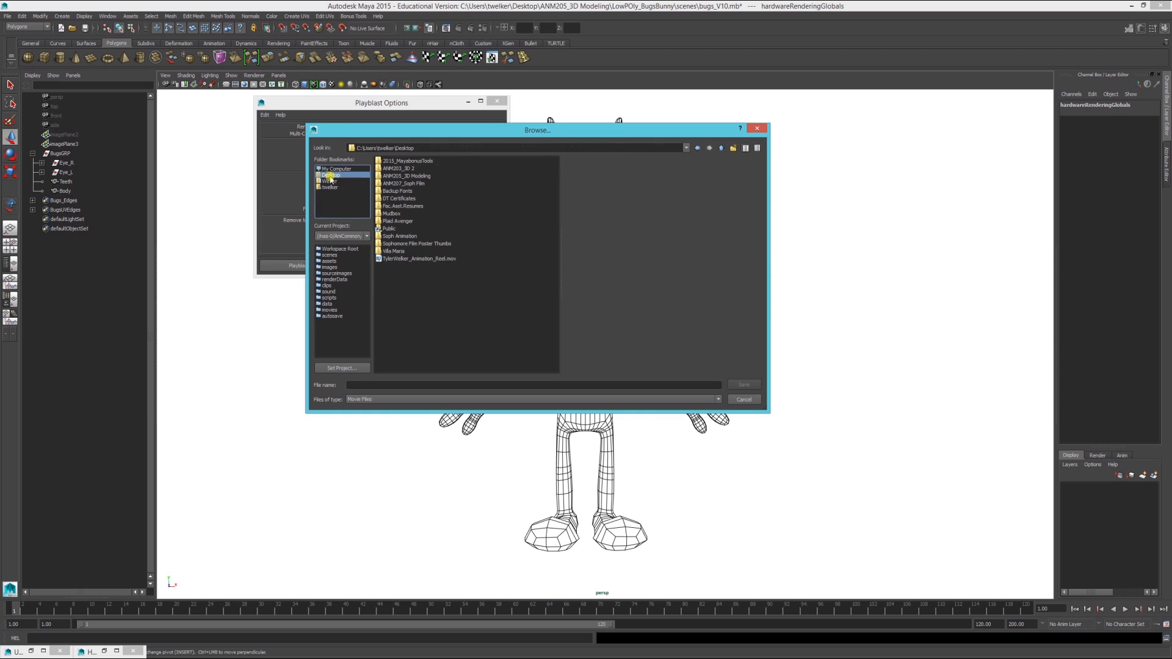
click(357, 385)
text(bugs_wireframe_playblast)
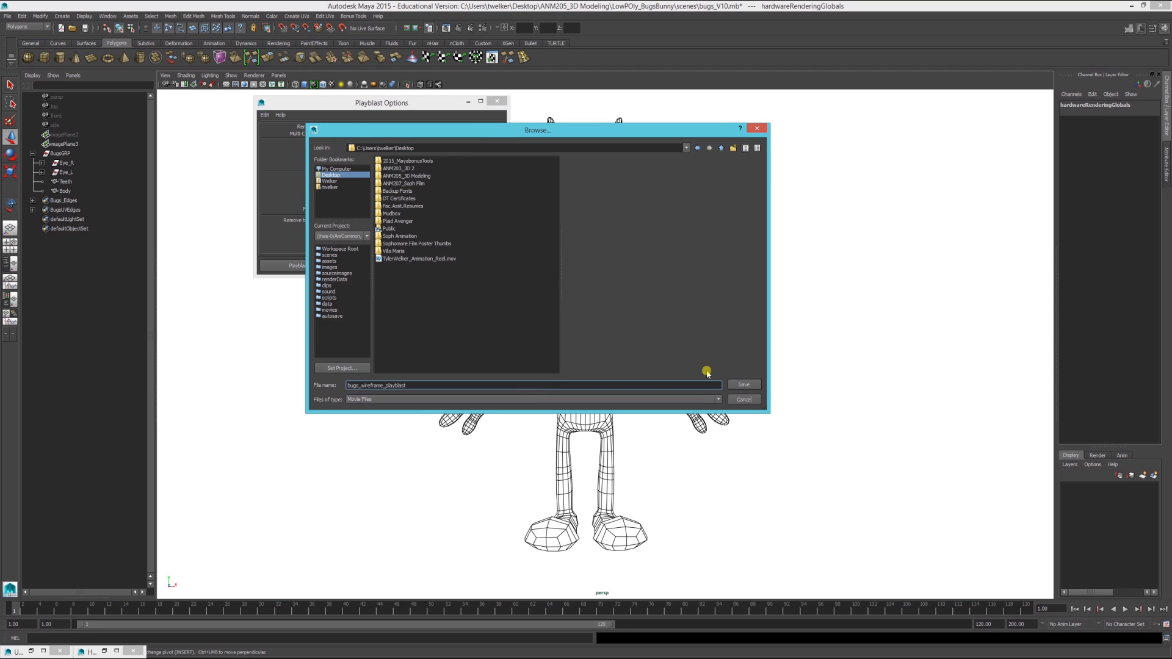
click(749, 387)
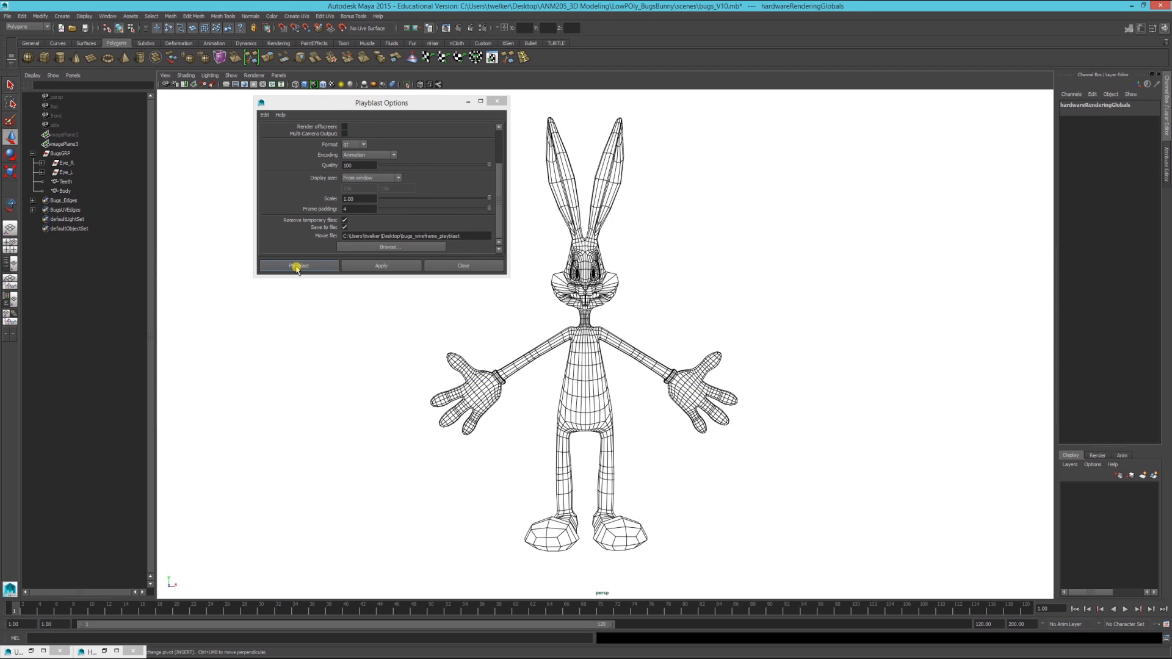
click(296, 267)
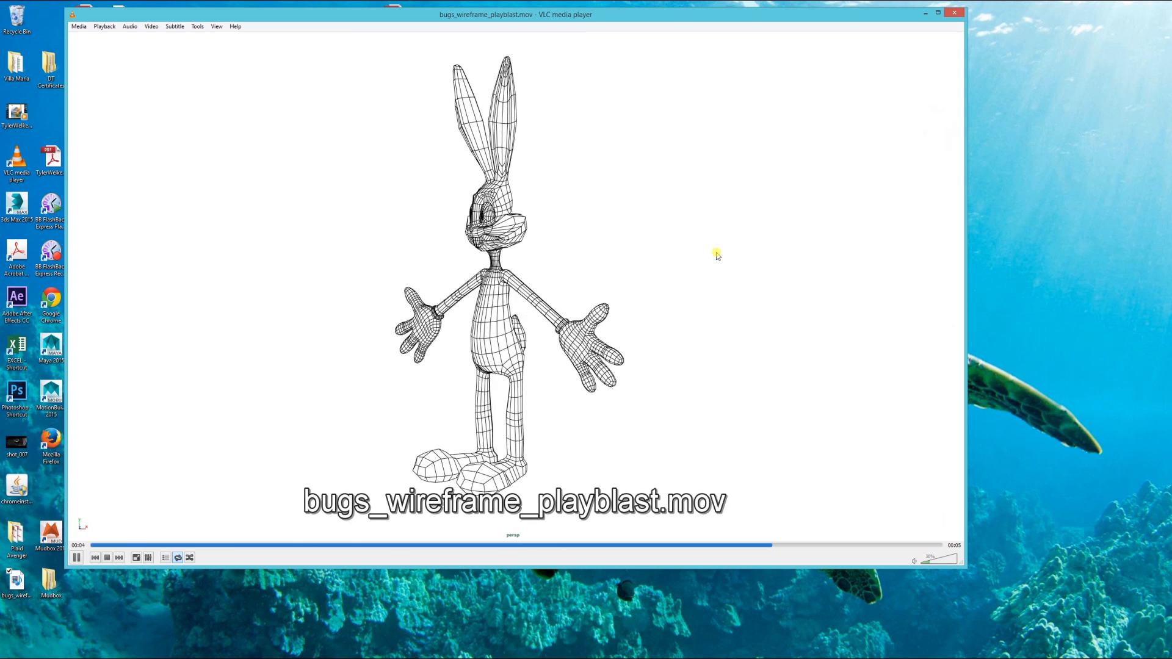
Pause the playback of bugs_wireframe_playblast.mov in VLC media player and minimize the player.
click(77, 558)
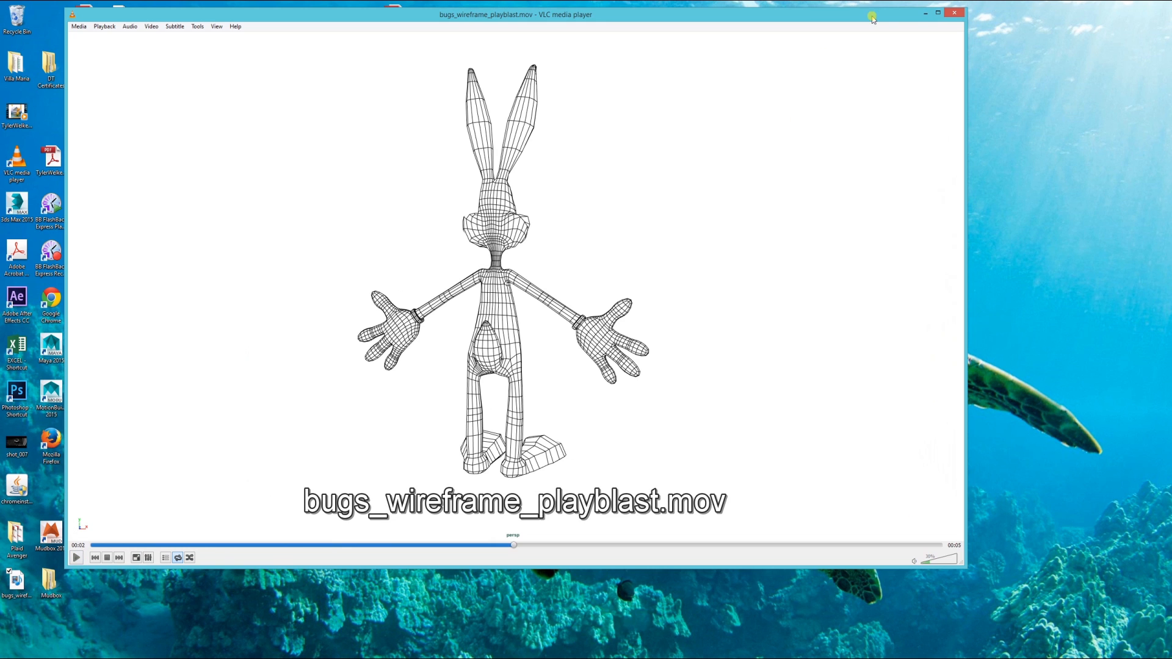
click(926, 13)
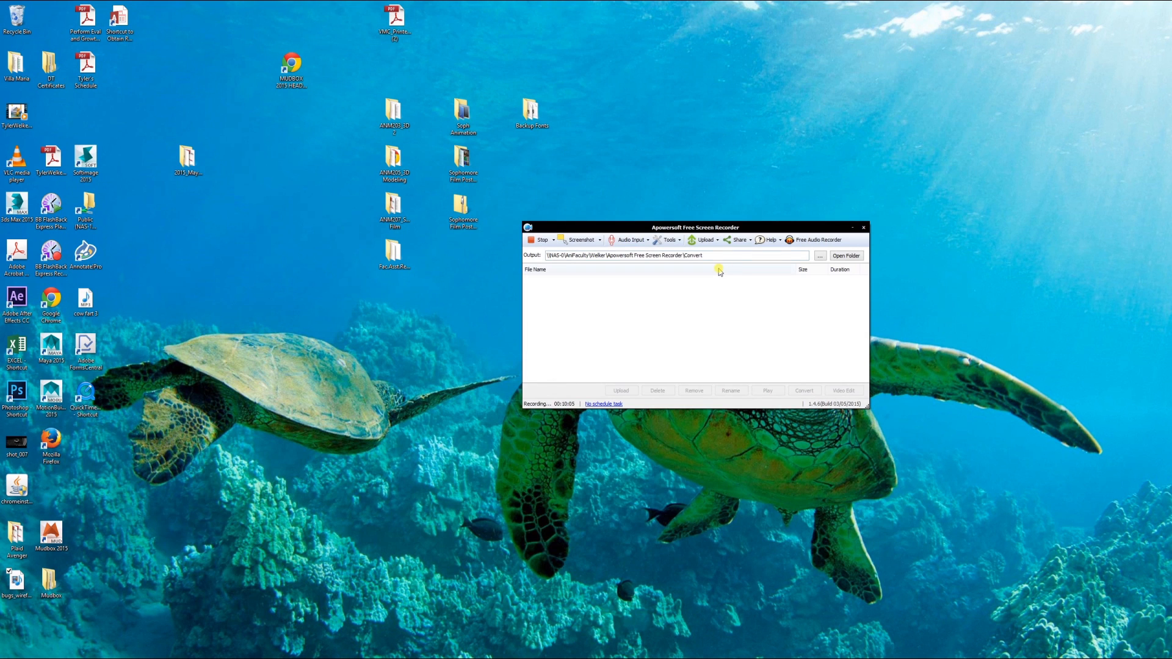